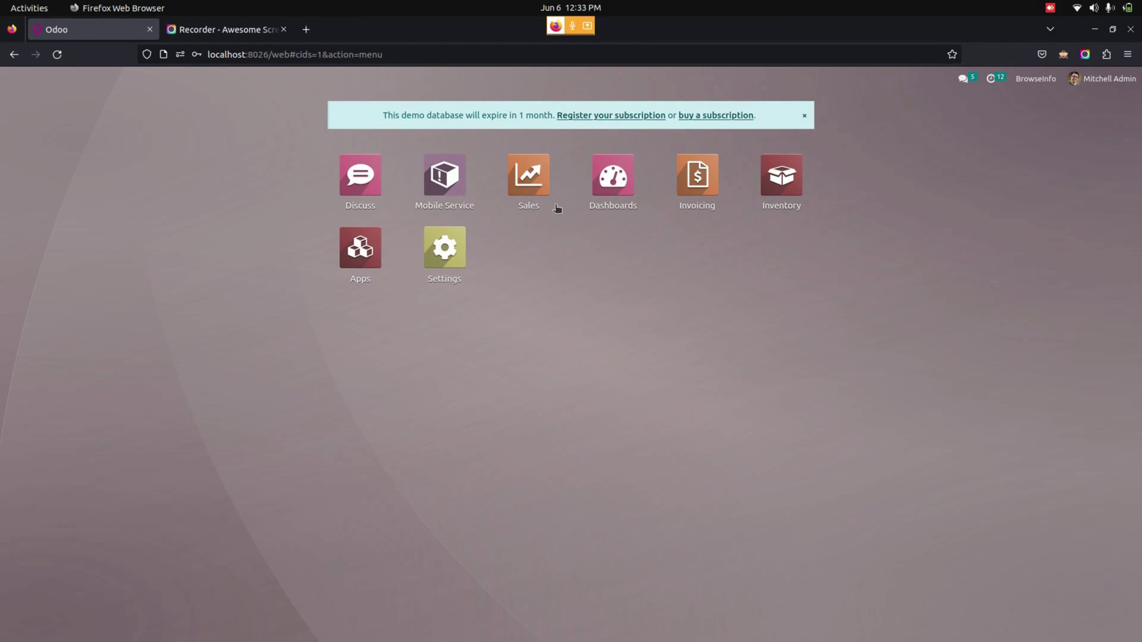
Set the Mobile Services access right of the administrator user to Manager and return to the app overview.
click(466, 268)
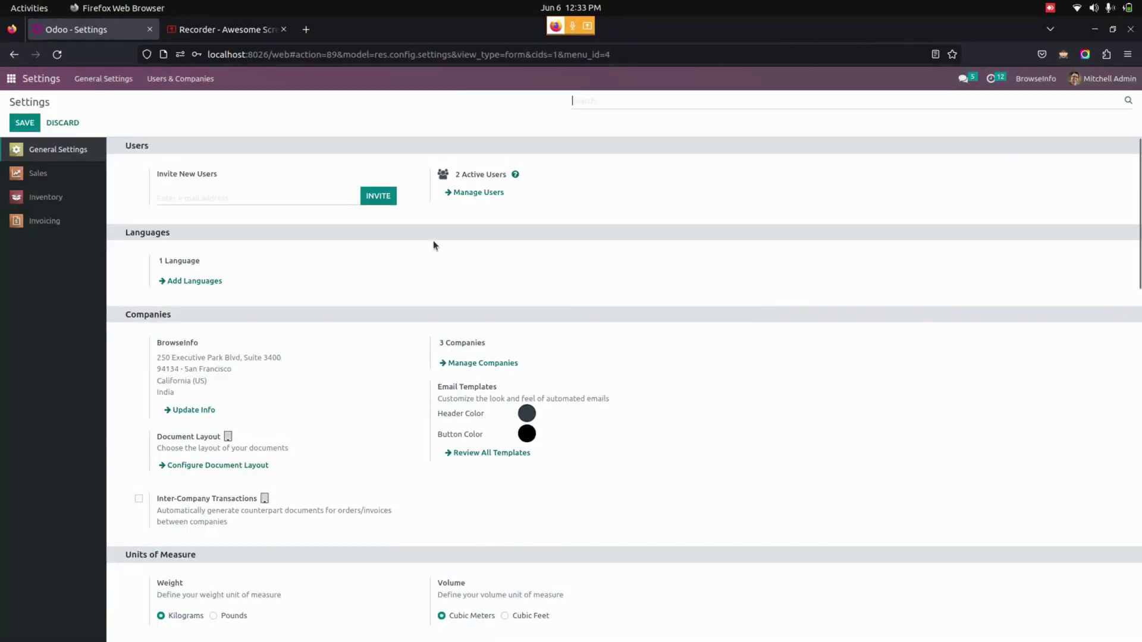
click(183, 83)
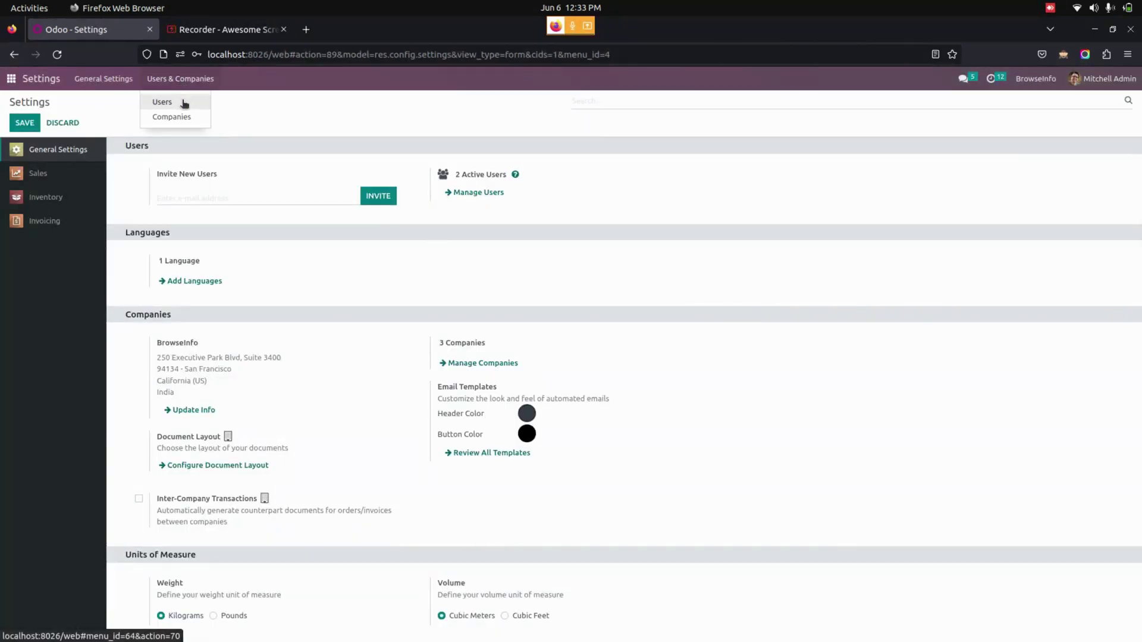
click(162, 102)
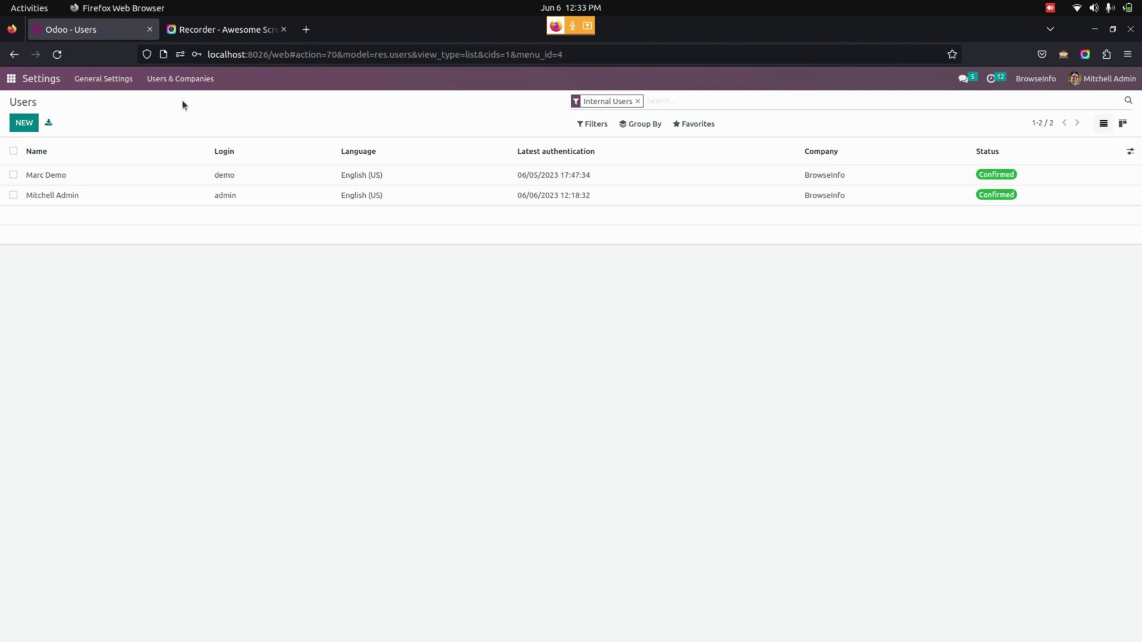
click(150, 196)
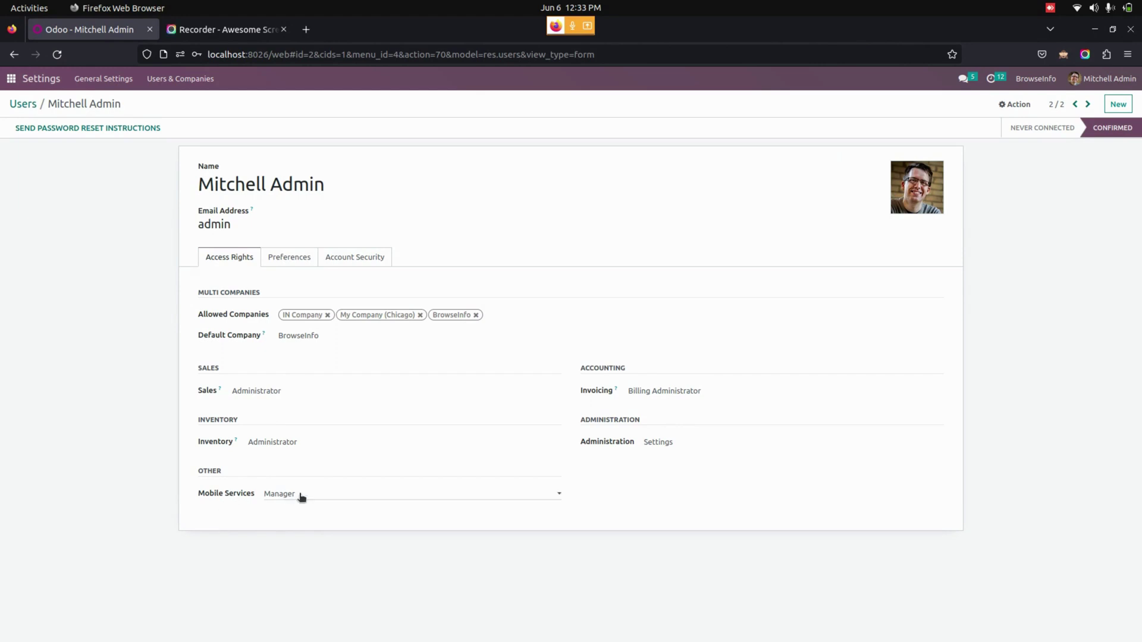
click(321, 498)
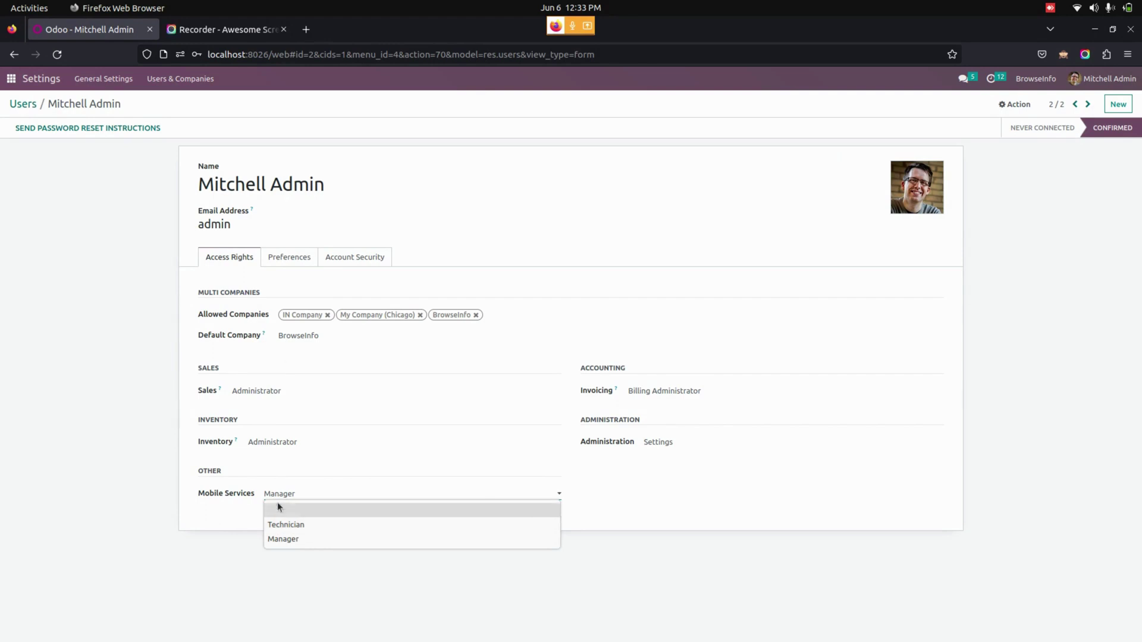
click(284, 539)
key(alt+h)
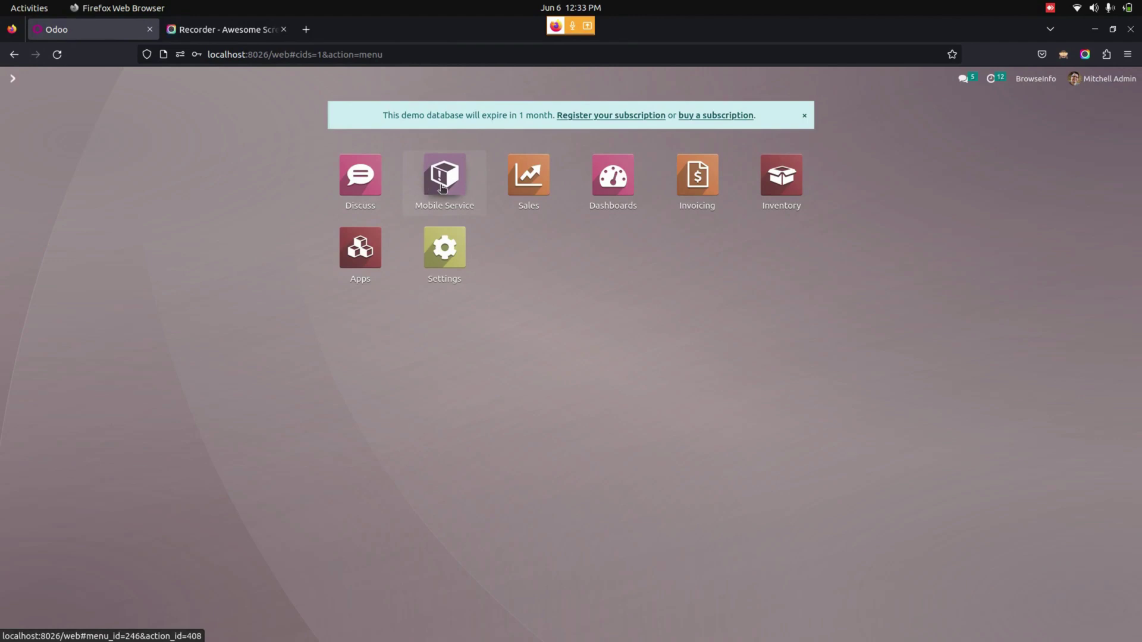
Look at the mobile brand list in the Mobile Service configuration and at a blank brand form.
click(442, 188)
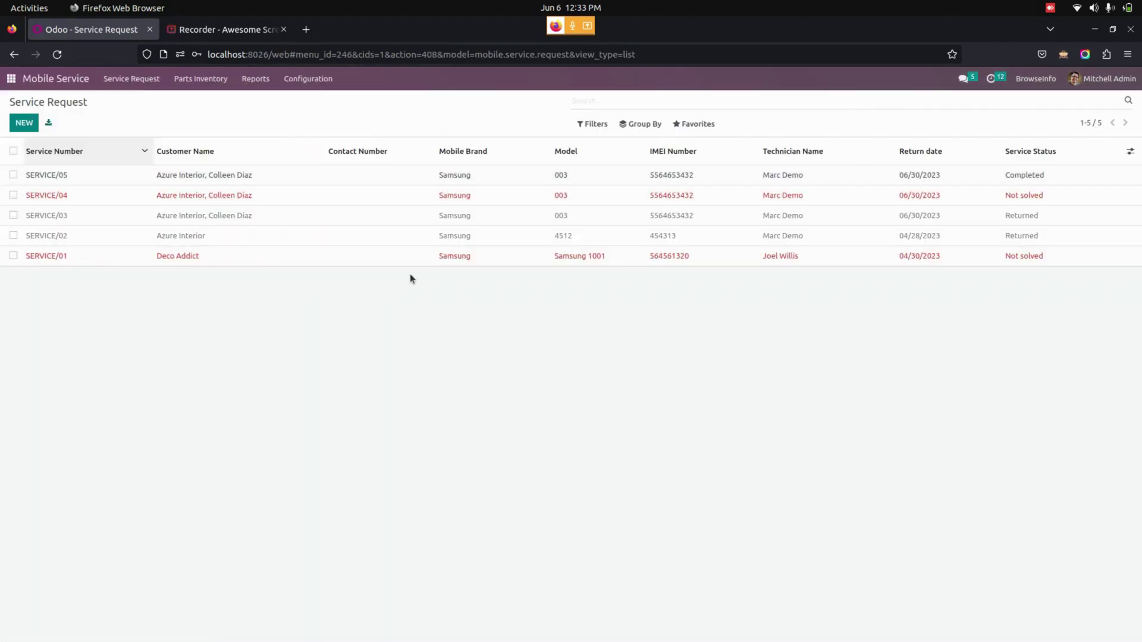
click(313, 82)
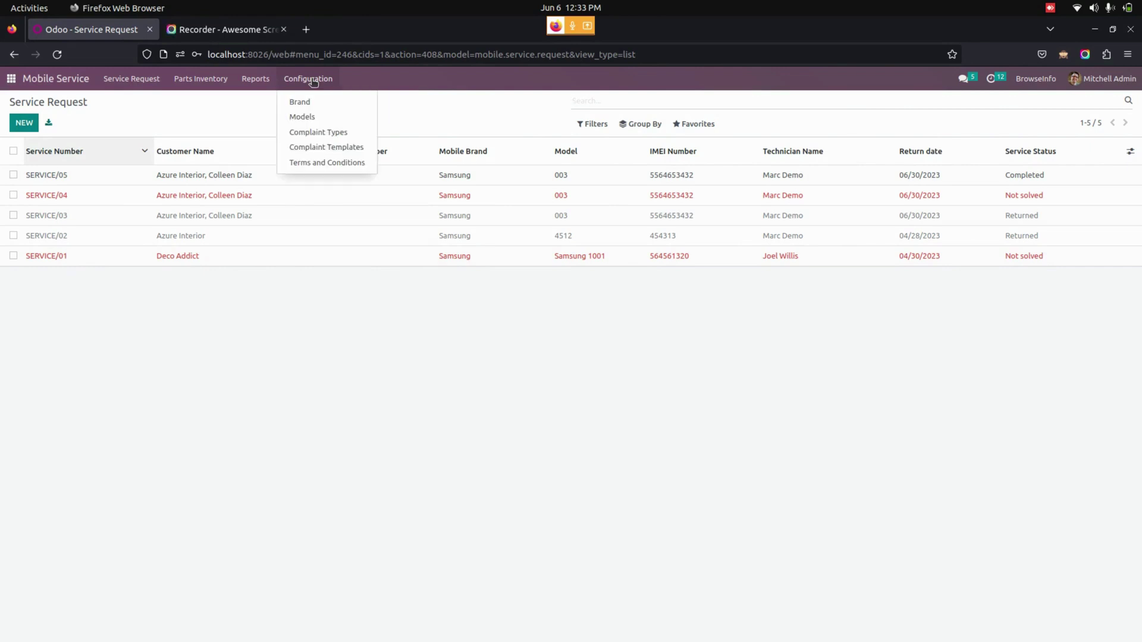
click(310, 102)
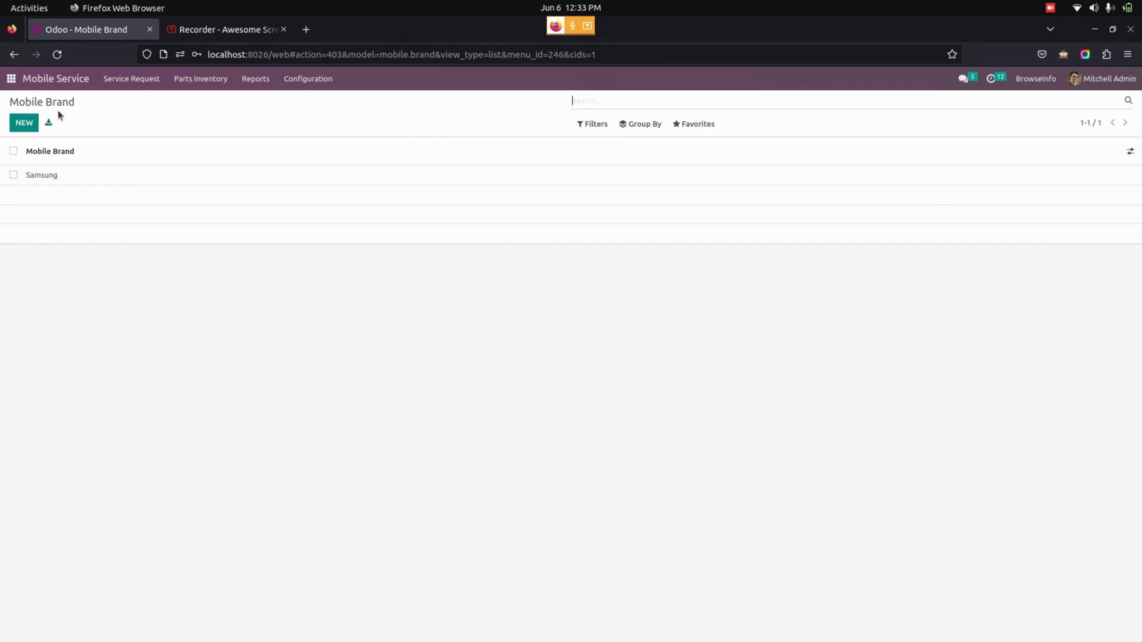
click(23, 122)
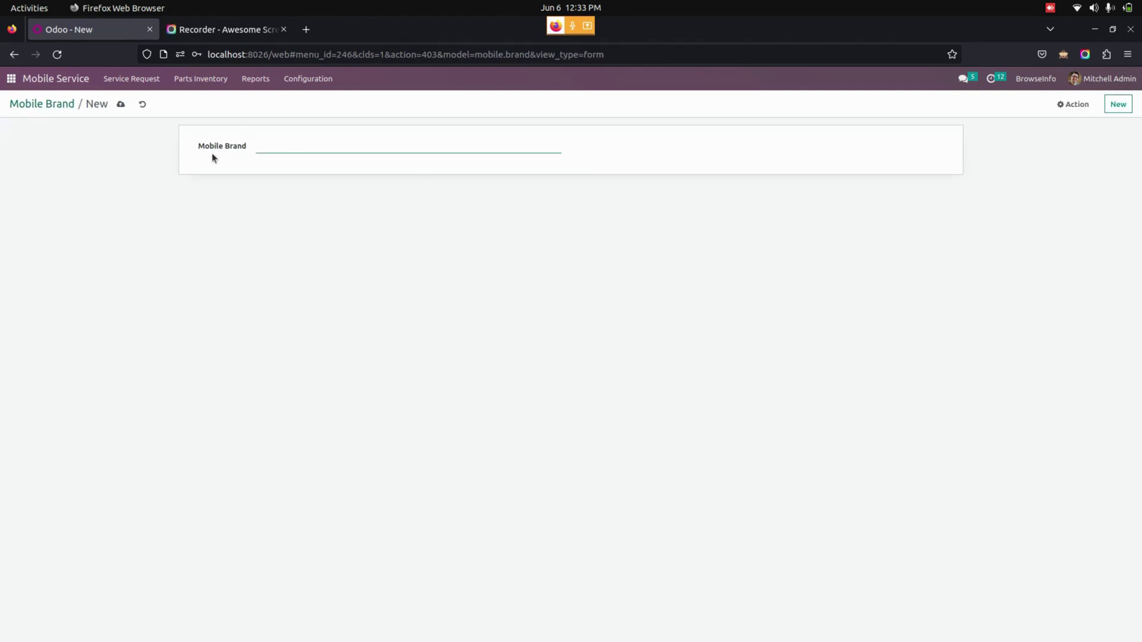
click(40, 104)
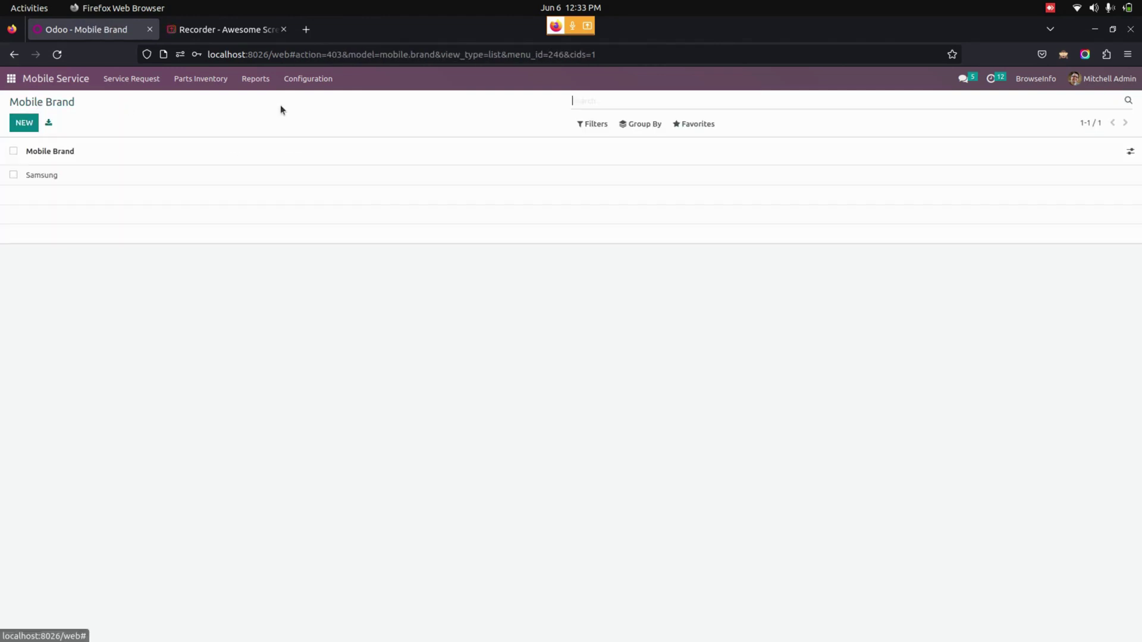
Review the configured mobile models and the complaint types.
click(322, 80)
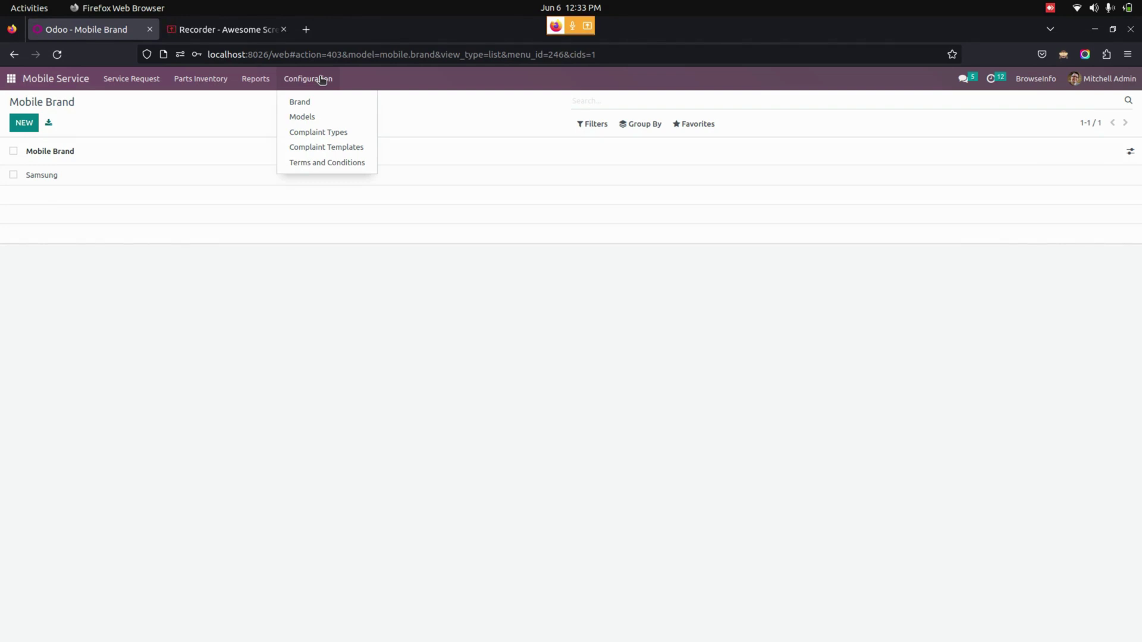
click(313, 118)
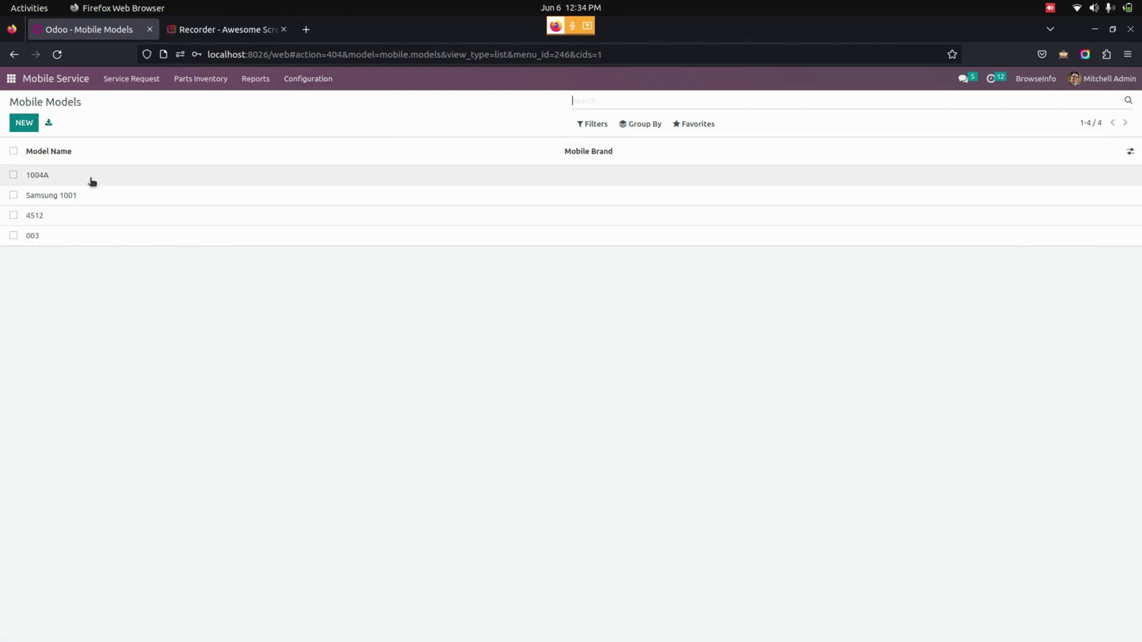
click(324, 78)
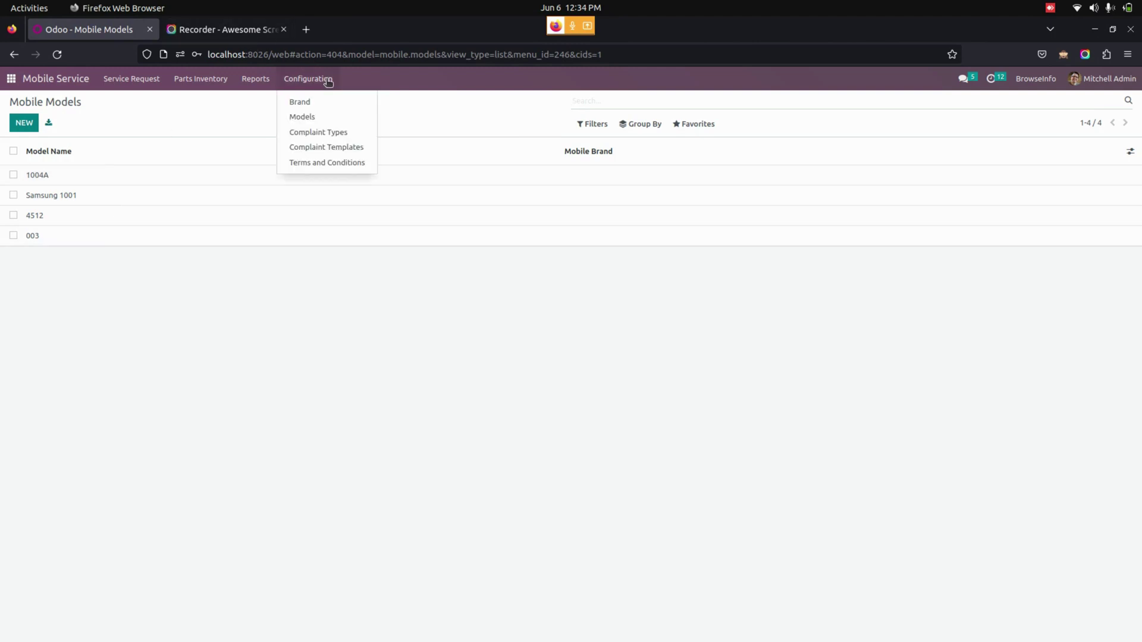
click(347, 131)
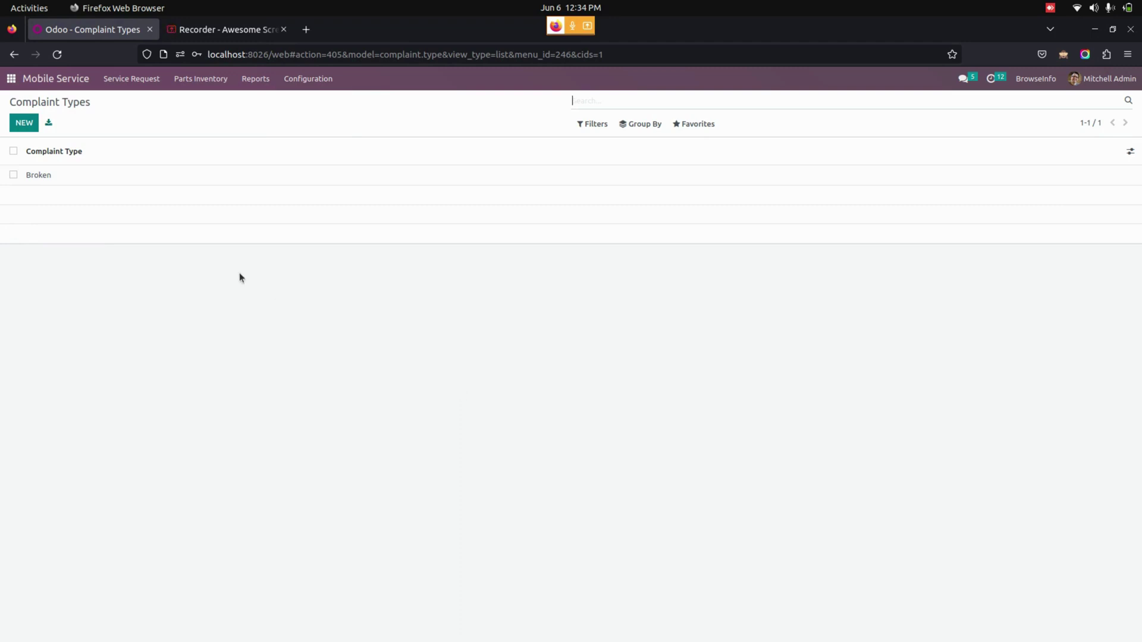
Examine the Mobile Main Screen Broken complaint template, including its complaint type options, and the repair terms and conditions.
click(320, 82)
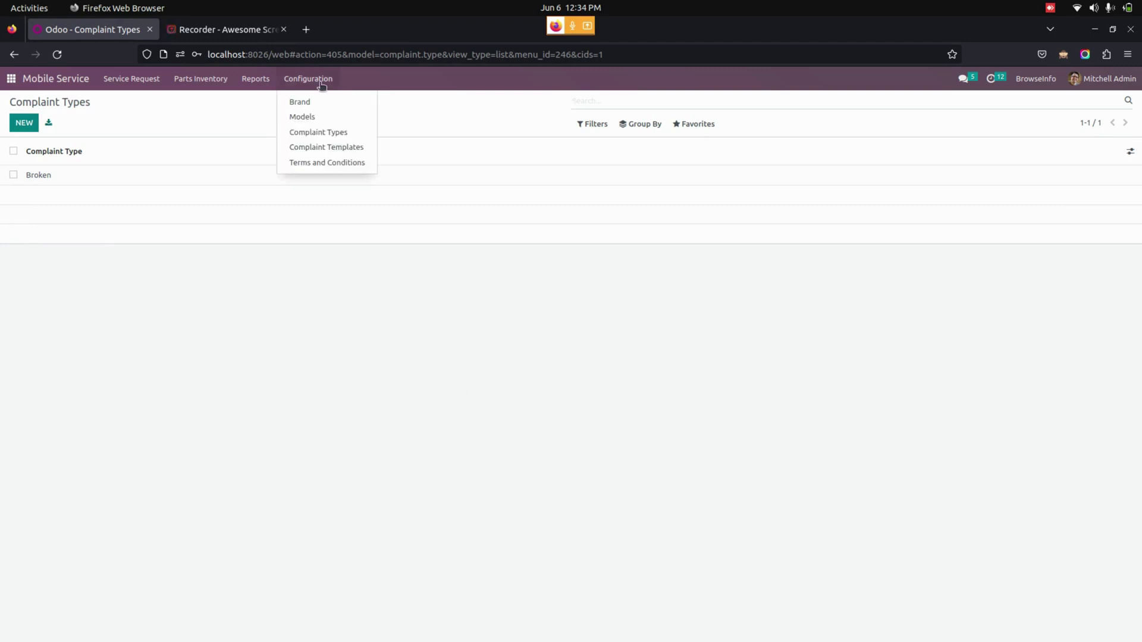
click(321, 149)
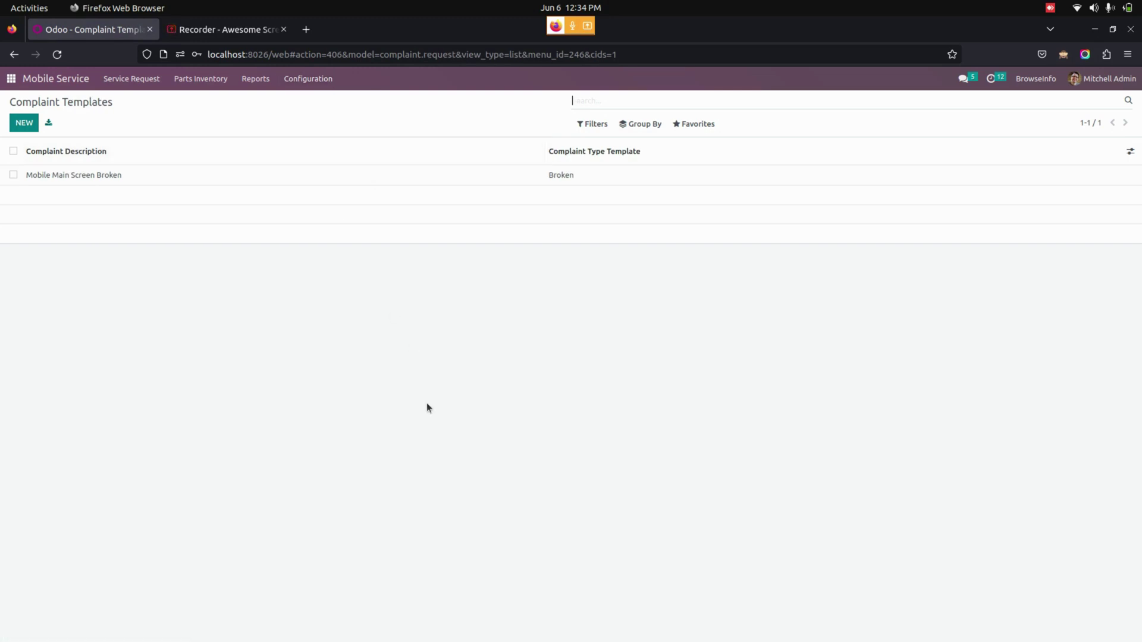
click(606, 177)
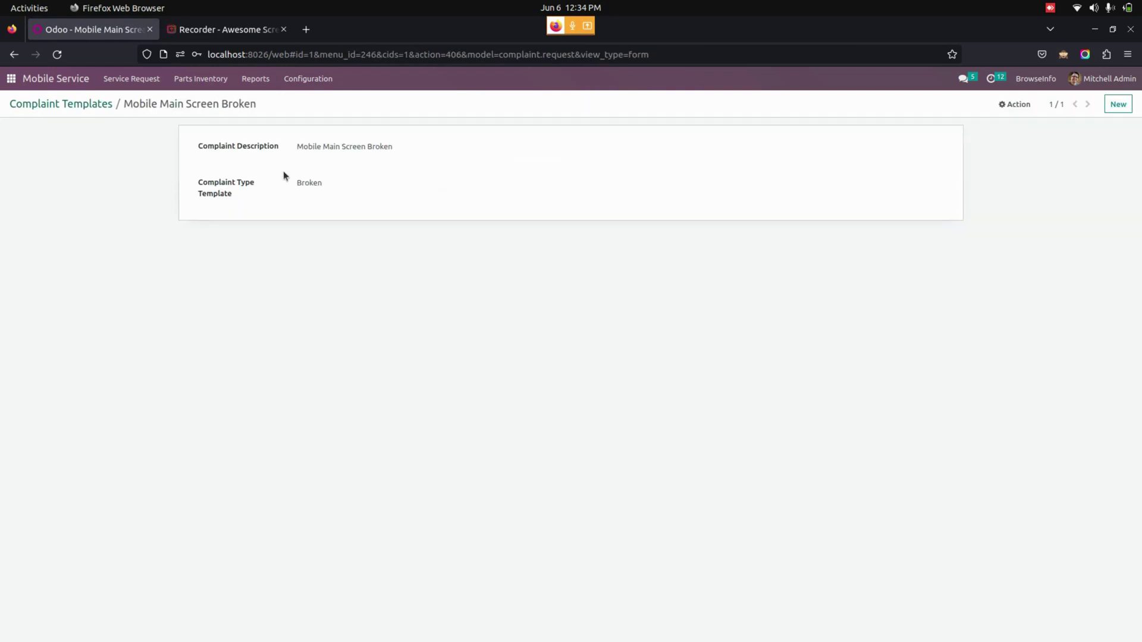
click(325, 183)
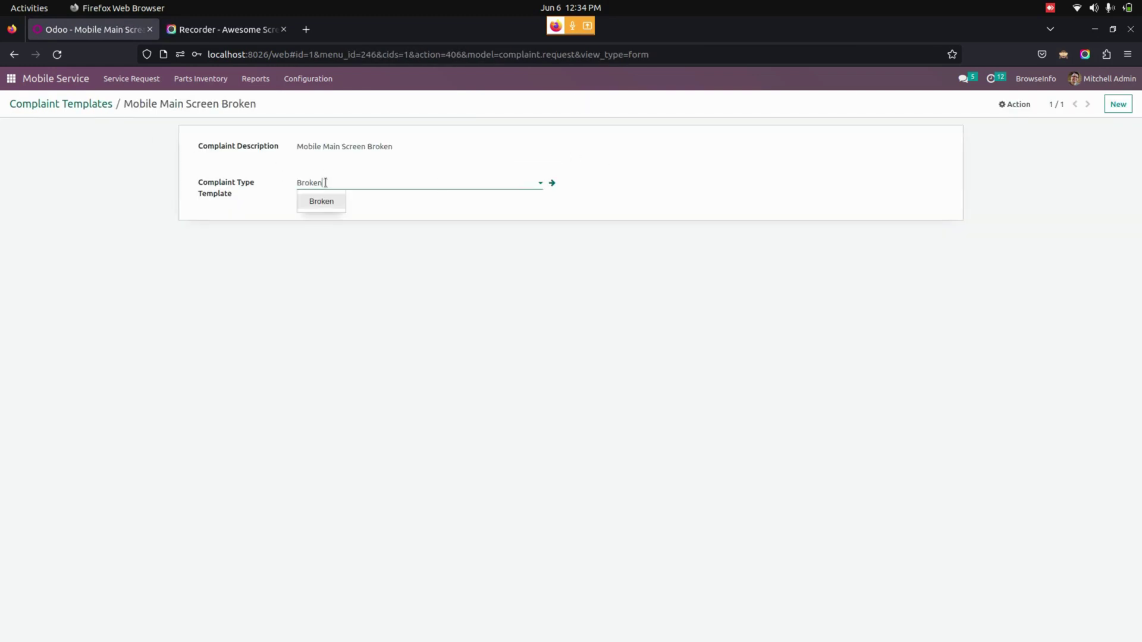
click(77, 102)
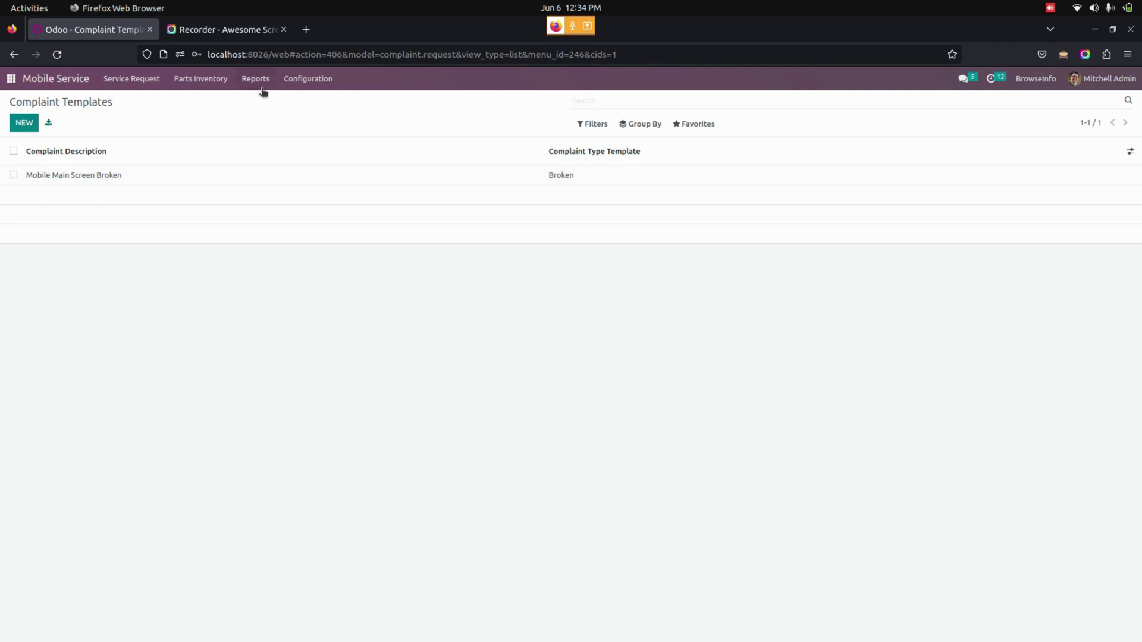
click(291, 79)
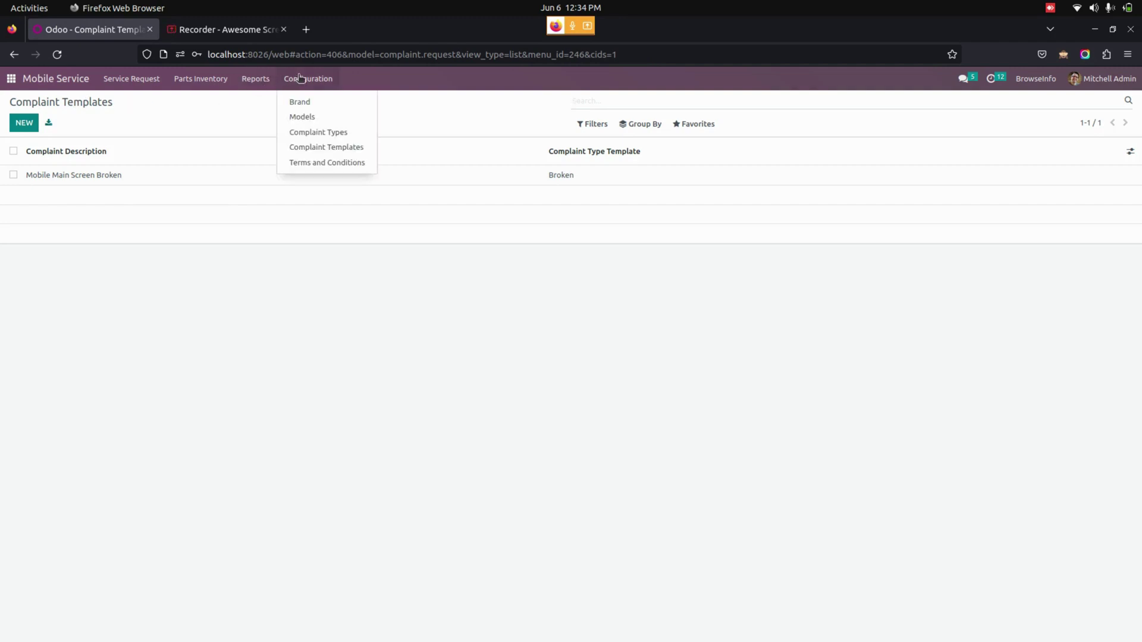
click(343, 162)
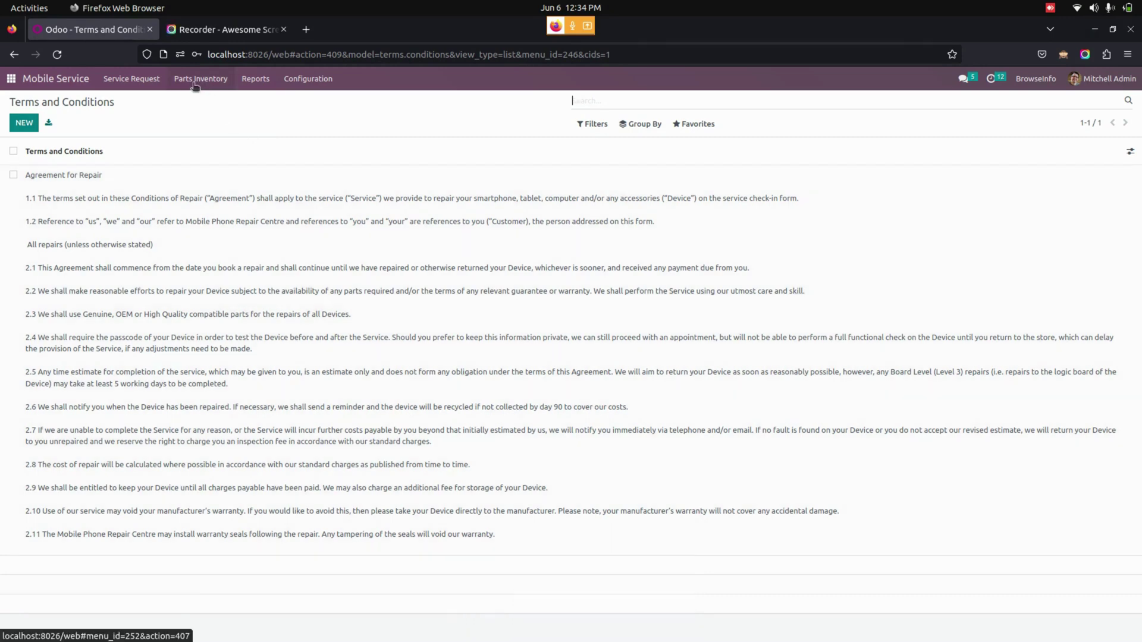
Examine the Mobile Screen product in the parts inventory, including its brand, model and colour details.
click(195, 84)
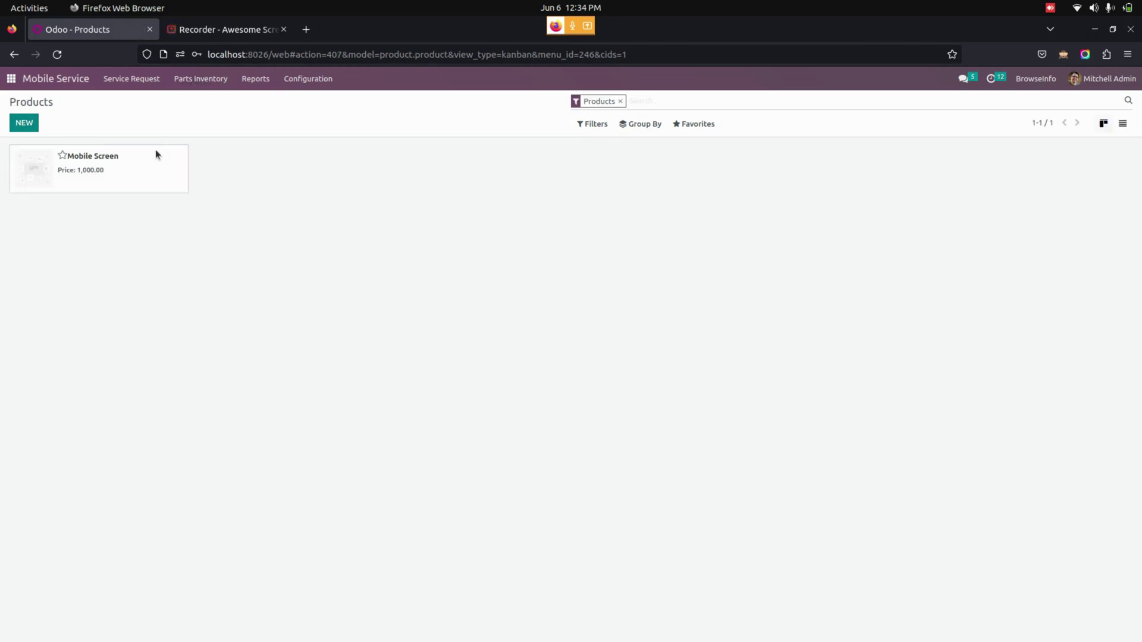
click(149, 178)
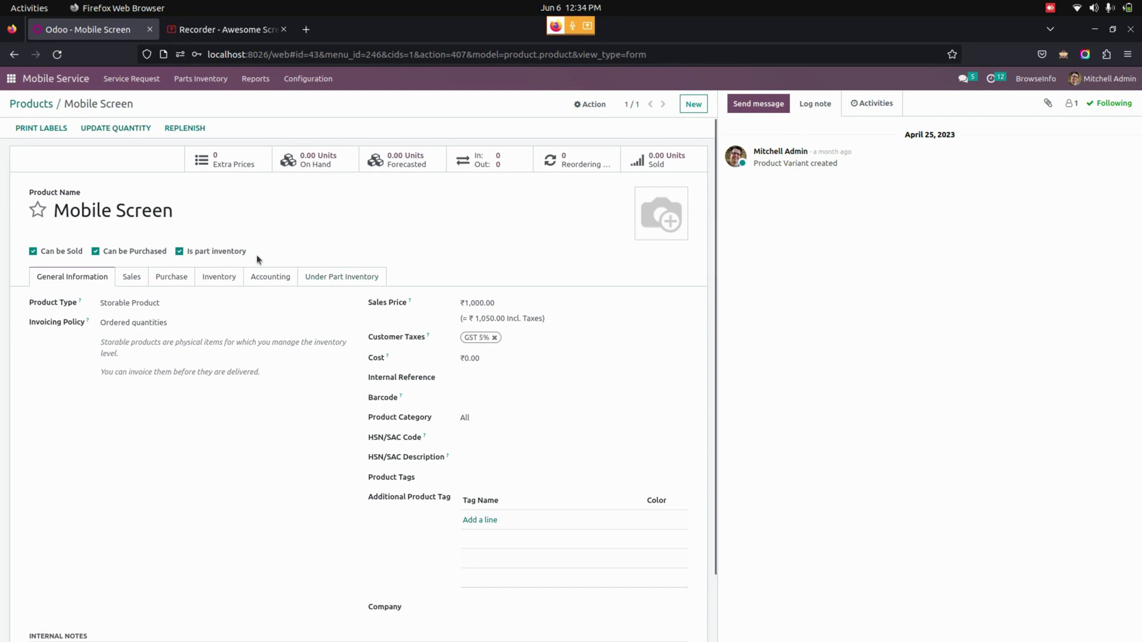
click(344, 276)
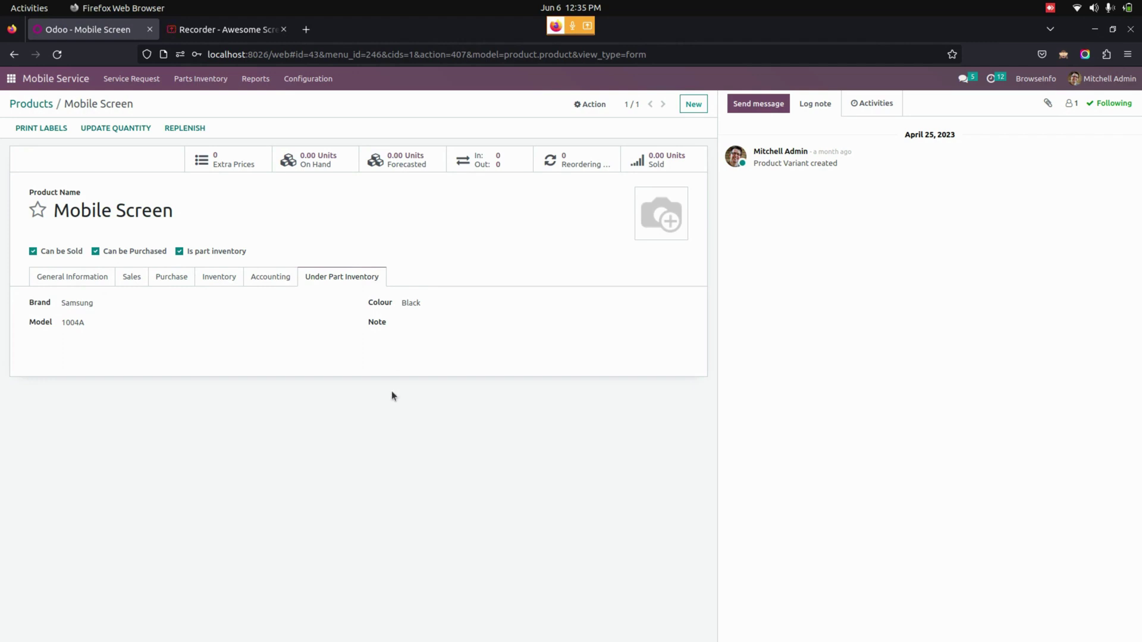
Start a new service request, mark it as Repair and select an Azure Interior contact as the customer.
click(122, 79)
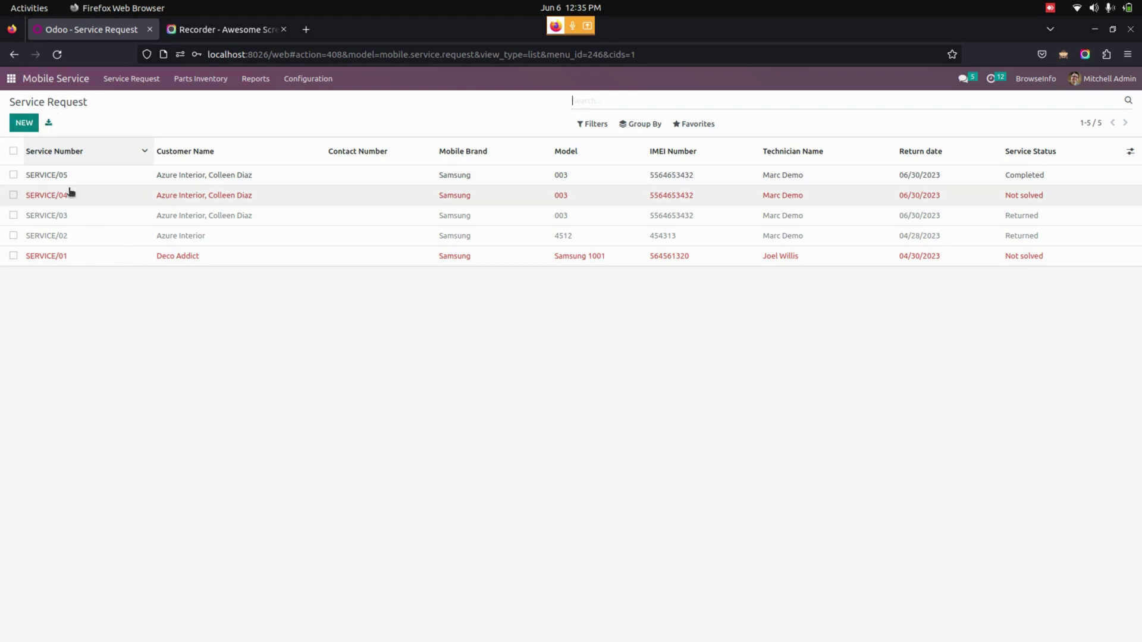
click(24, 124)
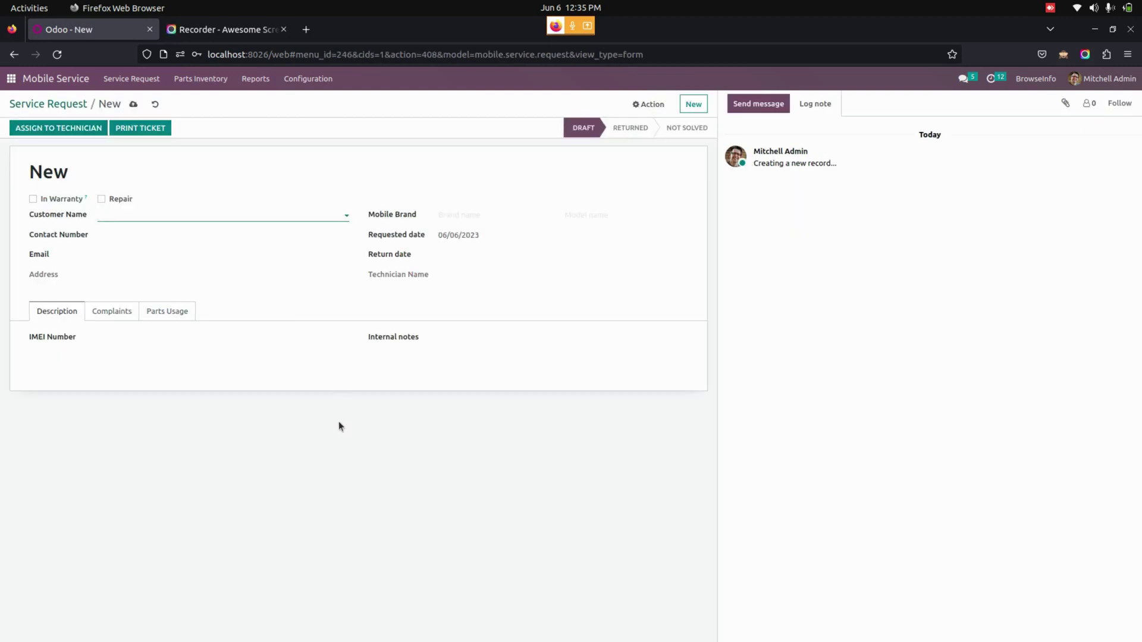
key(shift+Tab)
key(space)
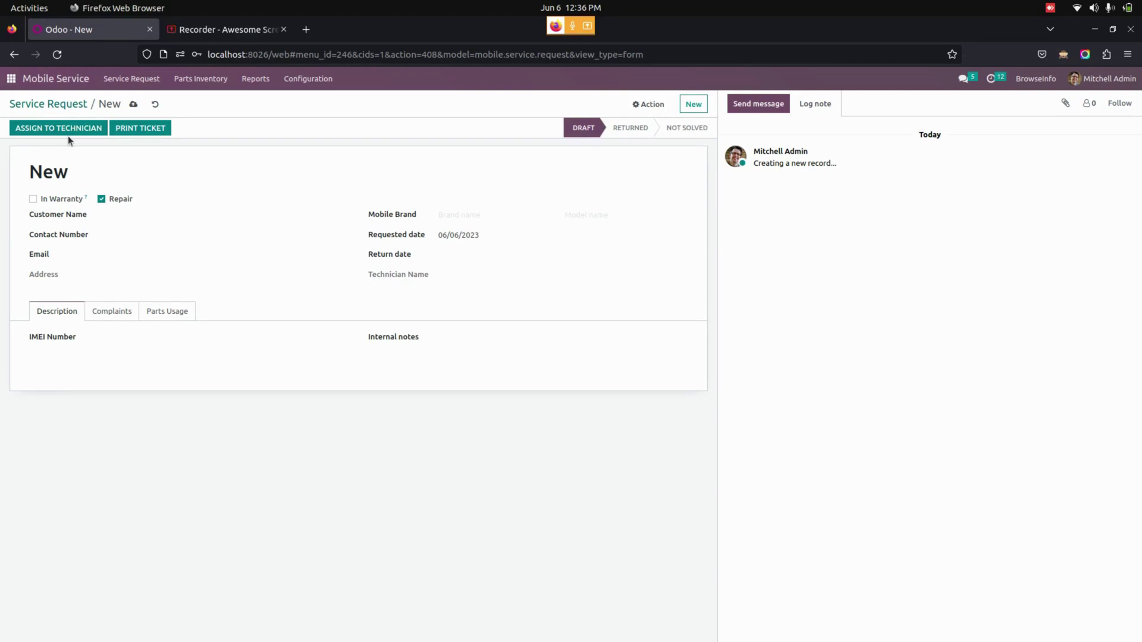
click(131, 217)
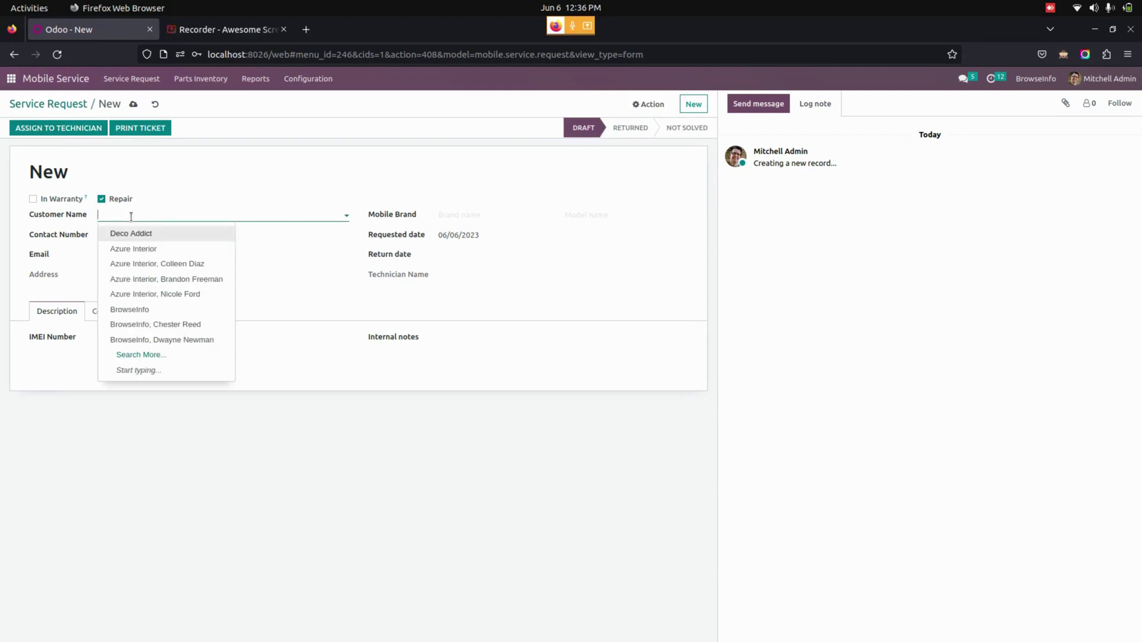
click(145, 278)
click(138, 236)
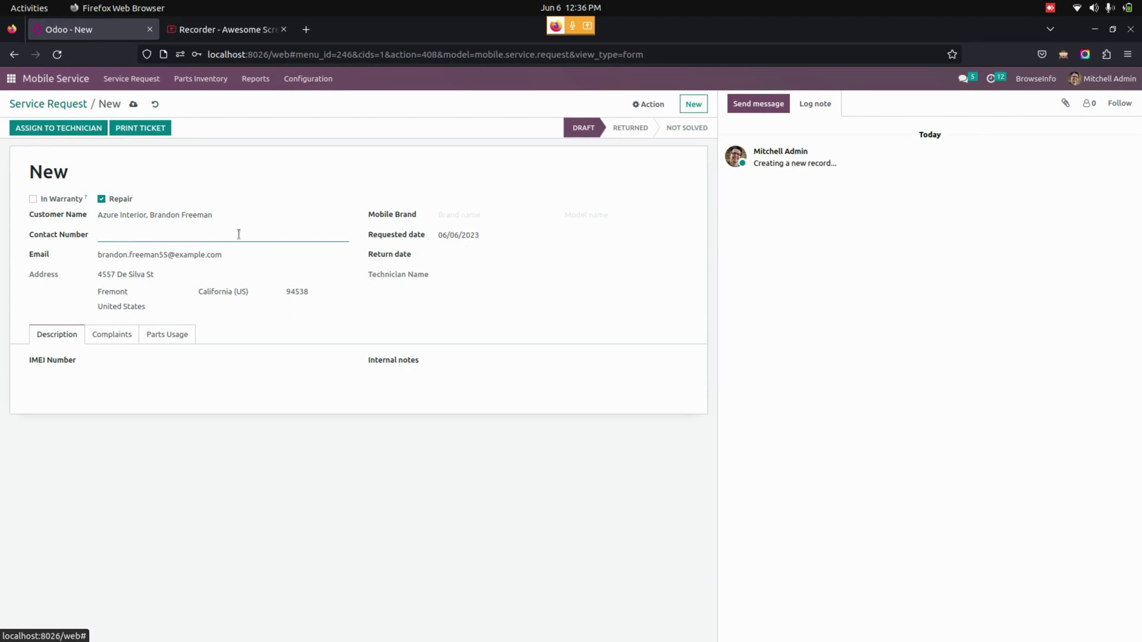
Set the service request's mobile brand to Samsung and create the new model MOD4567 for it.
click(518, 216)
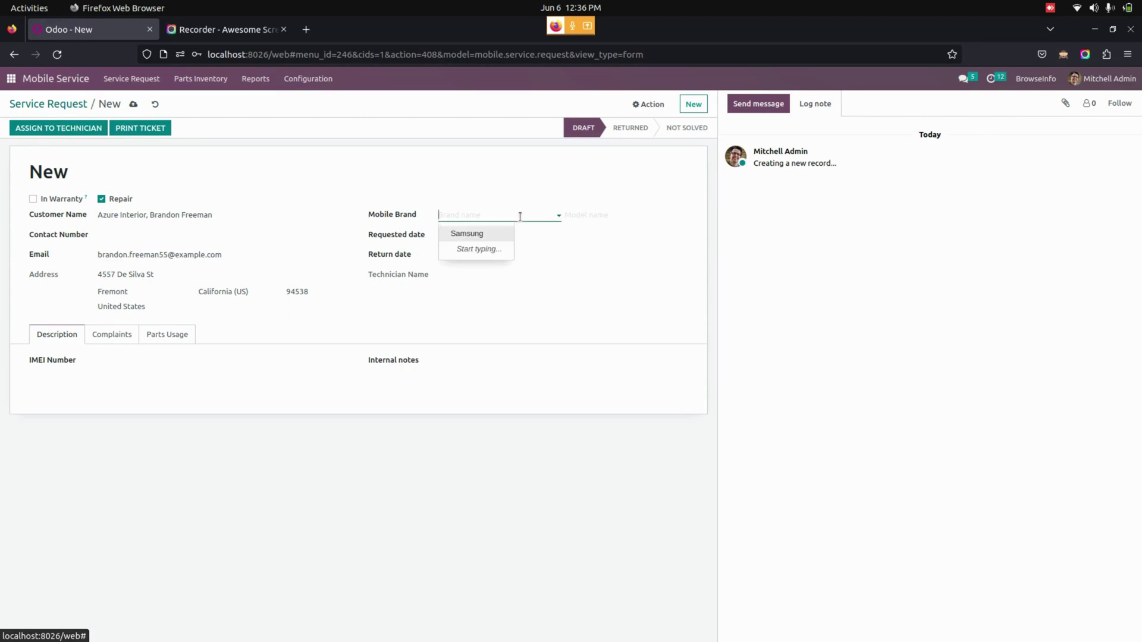
click(482, 235)
click(587, 213)
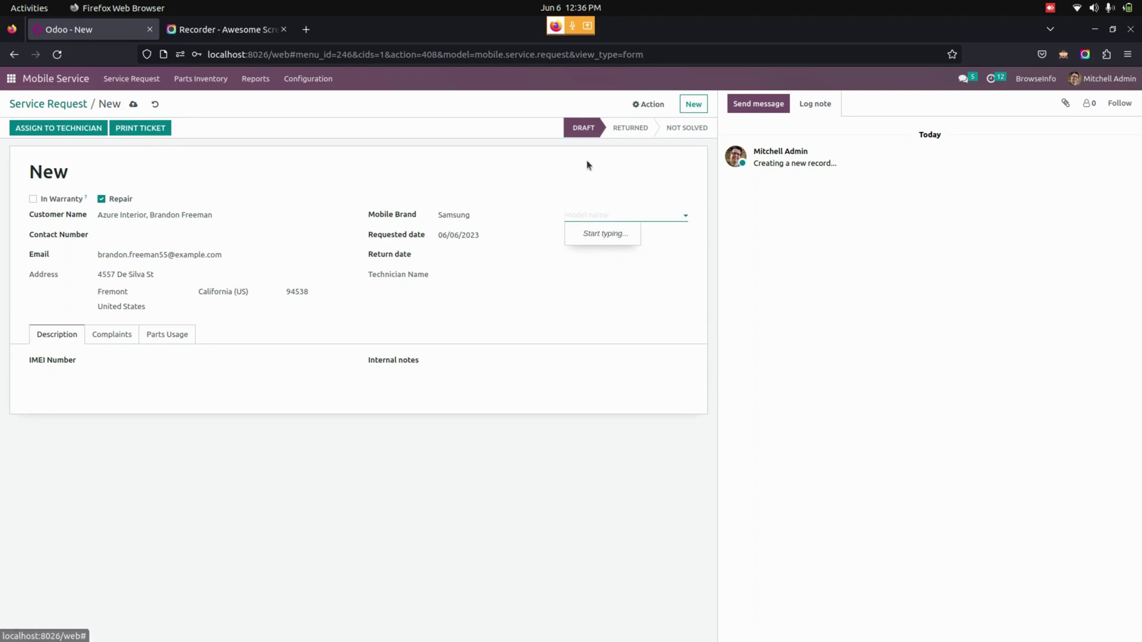
click(553, 194)
click(581, 211)
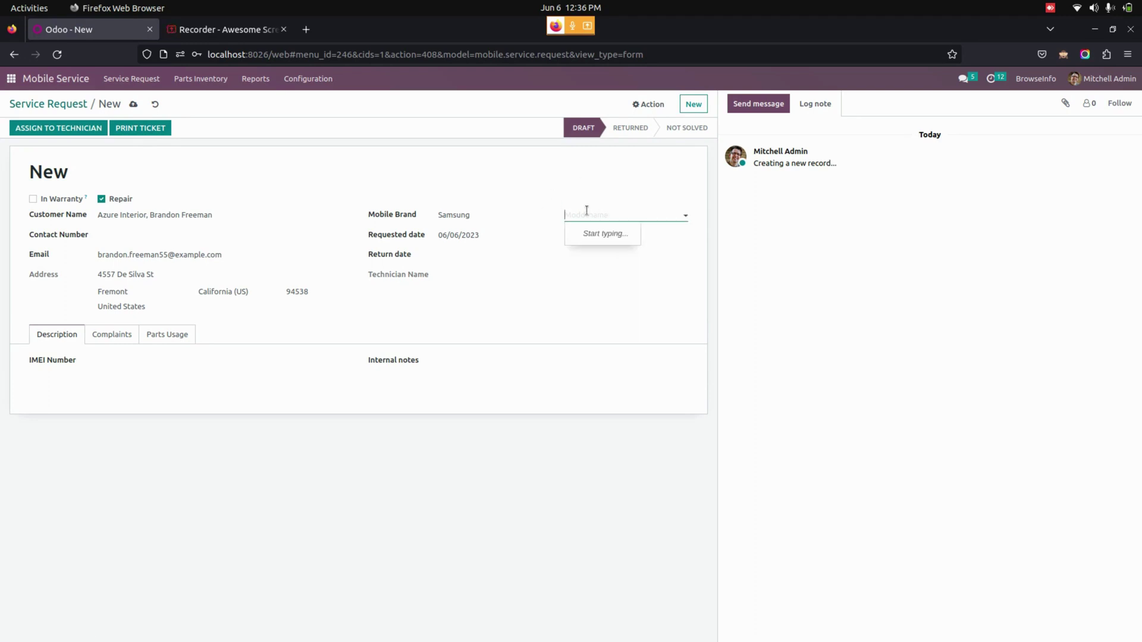
text(MO)
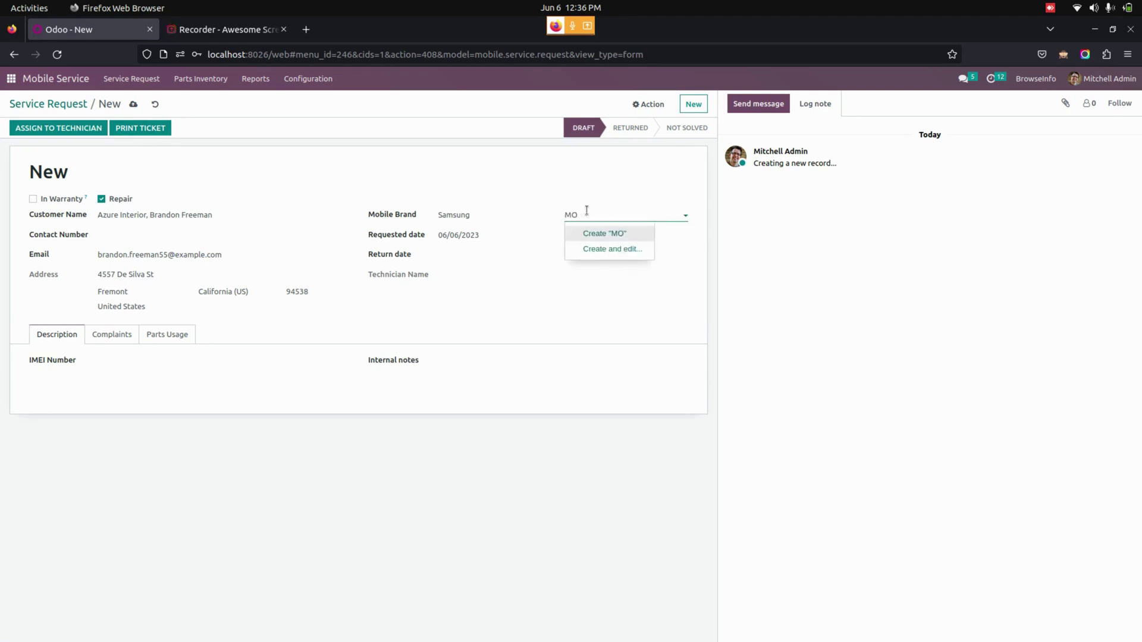
text(D4567)
click(592, 233)
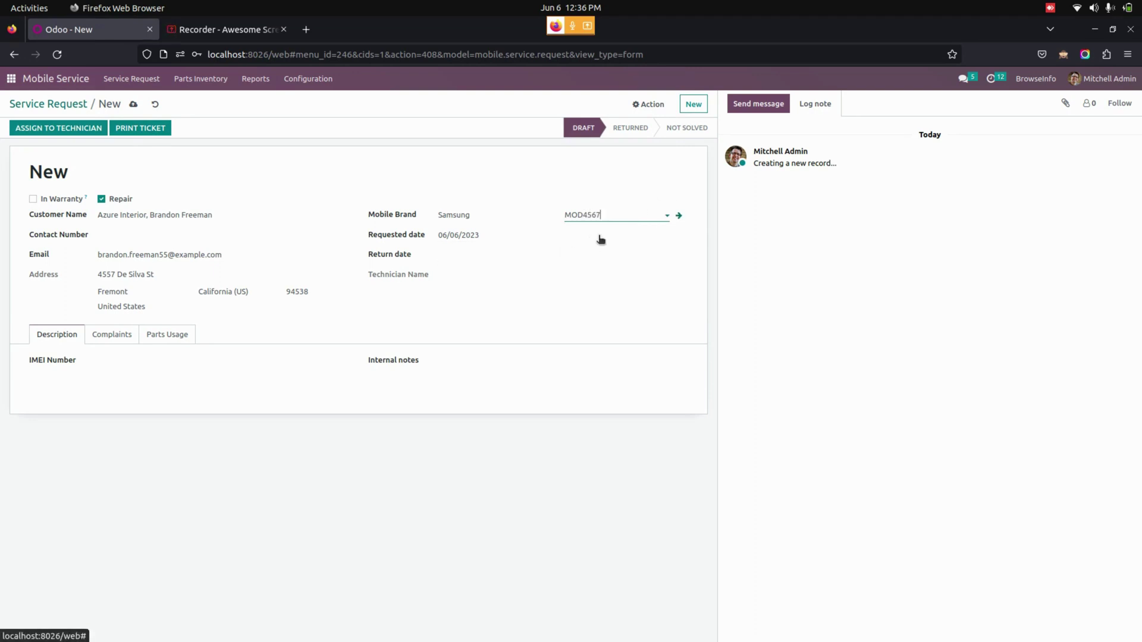
Set the service request's return date to 06/30/2023 and enter the phone's IMEI number.
click(469, 254)
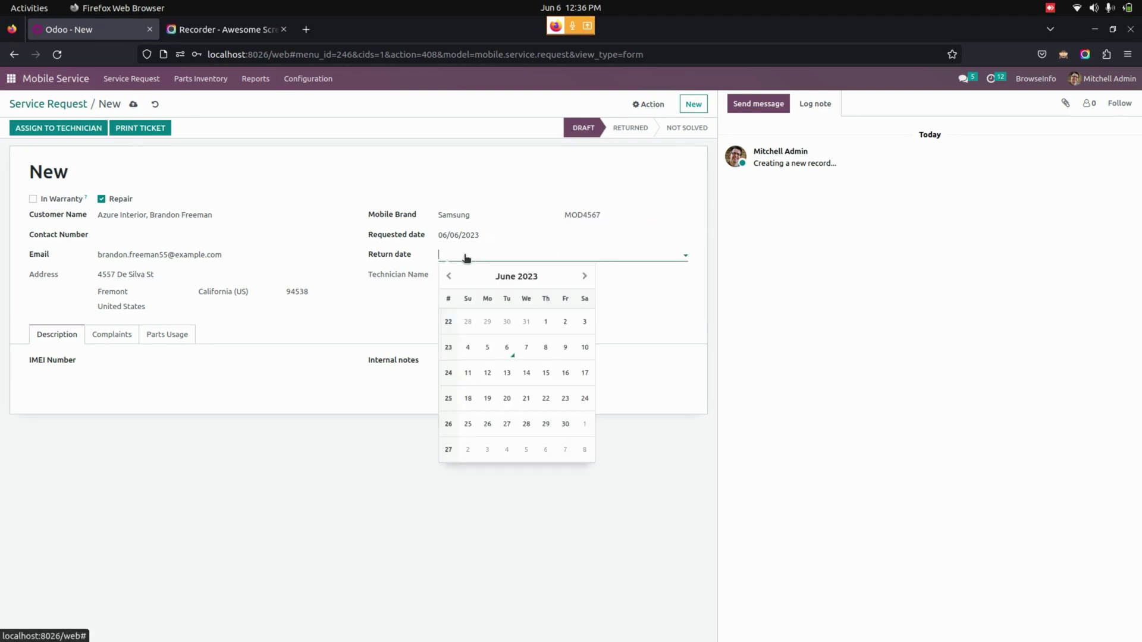
click(557, 418)
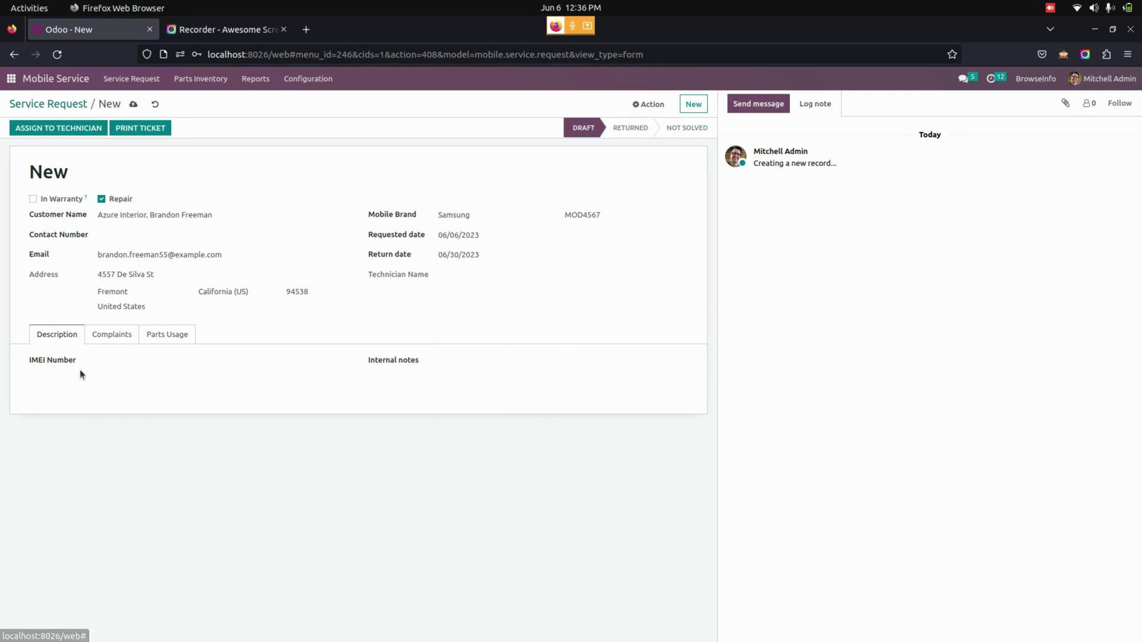
click(125, 360)
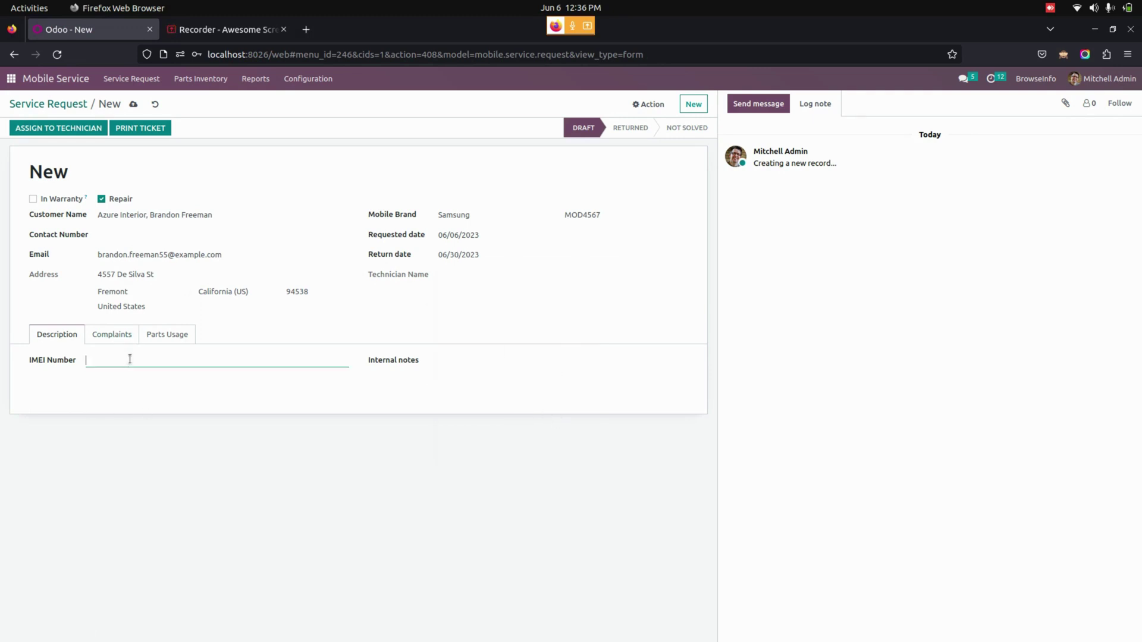
text(875964123112)
click(89, 298)
Add a complaint line with the category Broken and the description Mobile Main Screen Broken.
click(112, 335)
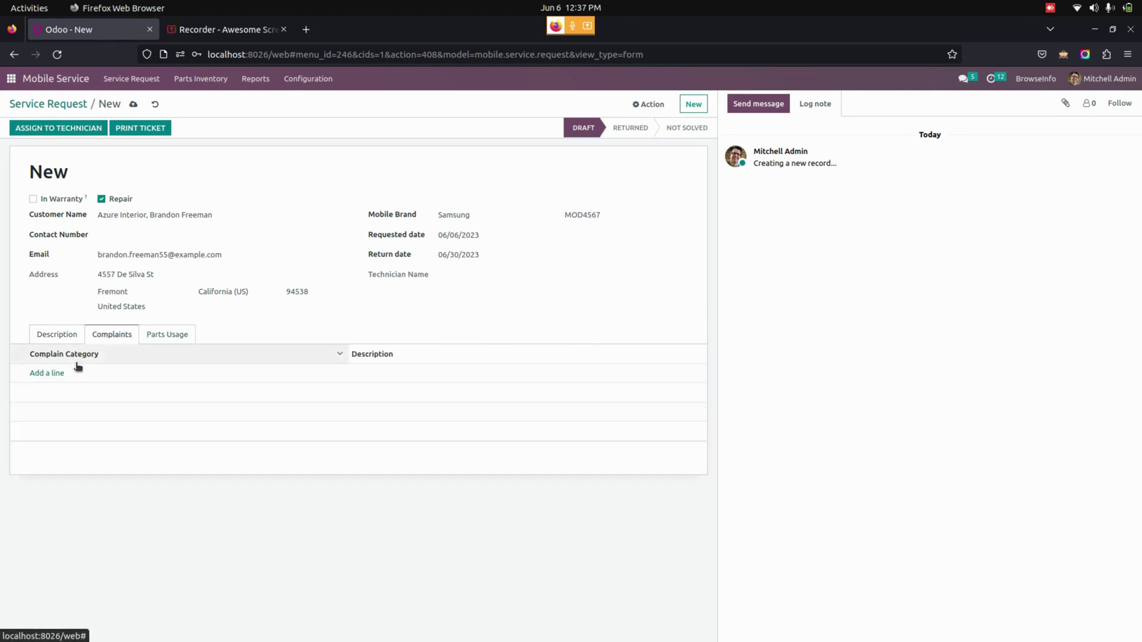
click(46, 373)
click(166, 375)
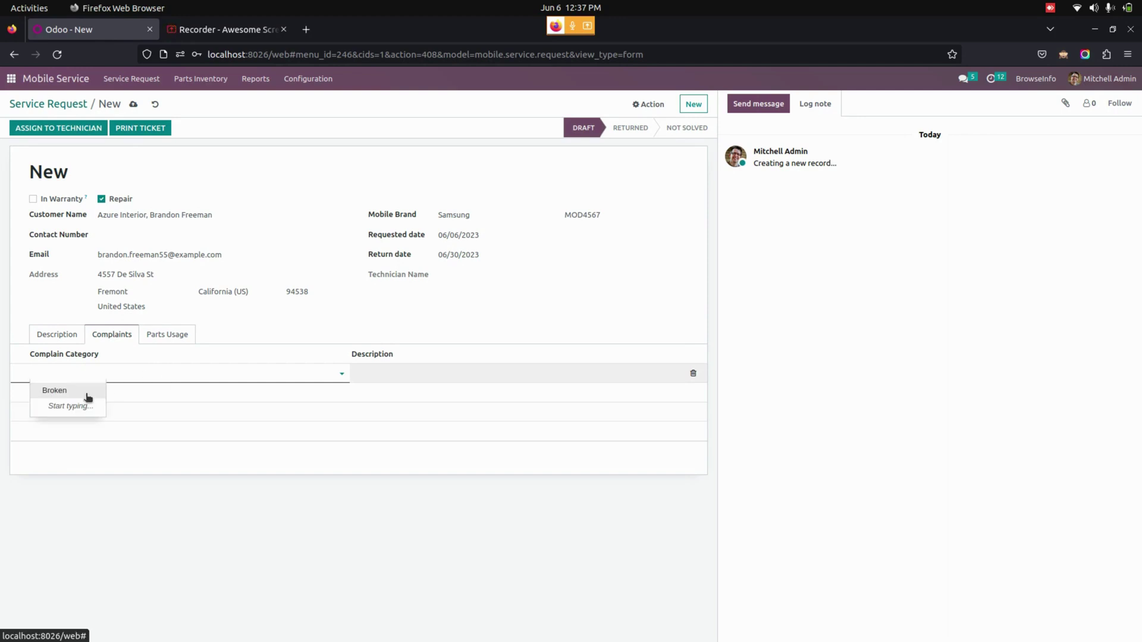
click(54, 390)
click(396, 376)
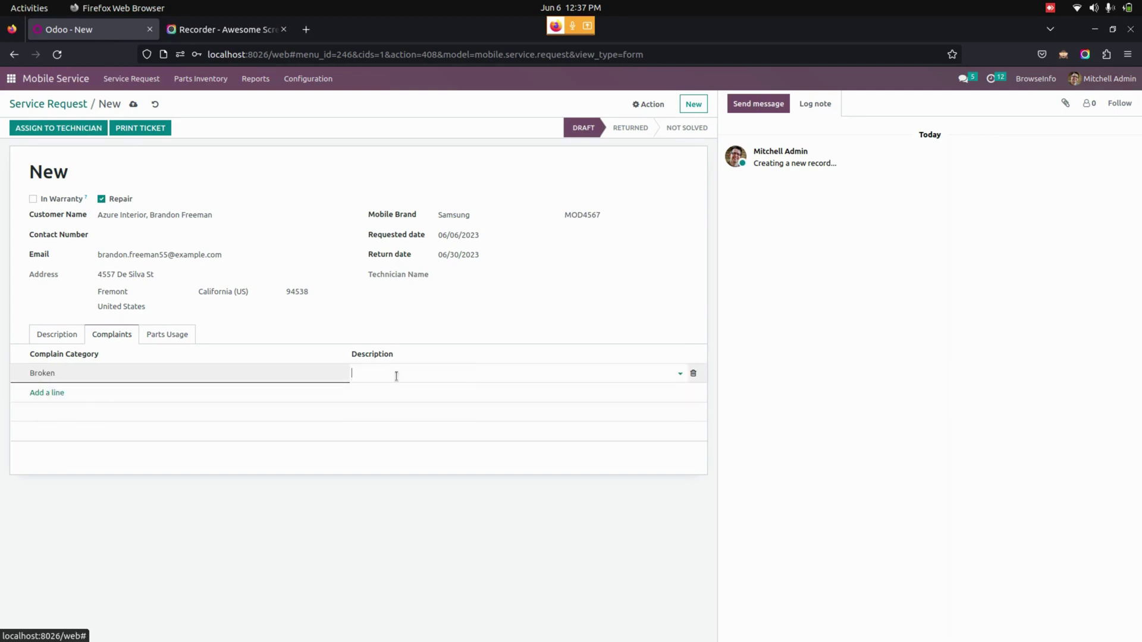
click(393, 392)
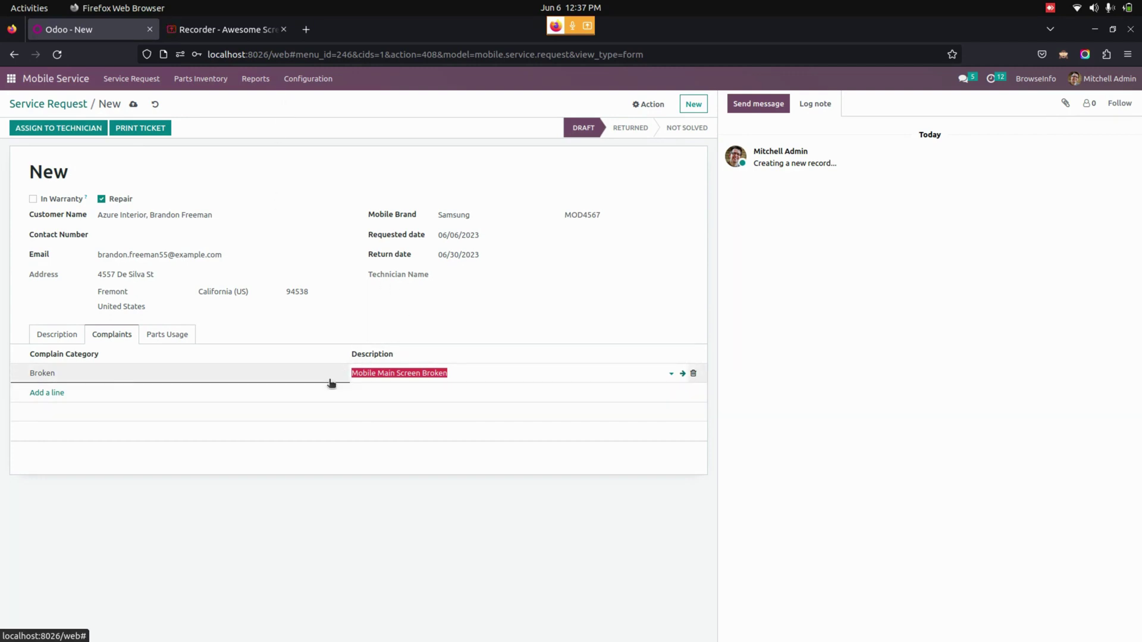
Assign the service request to the demo technician.
click(184, 333)
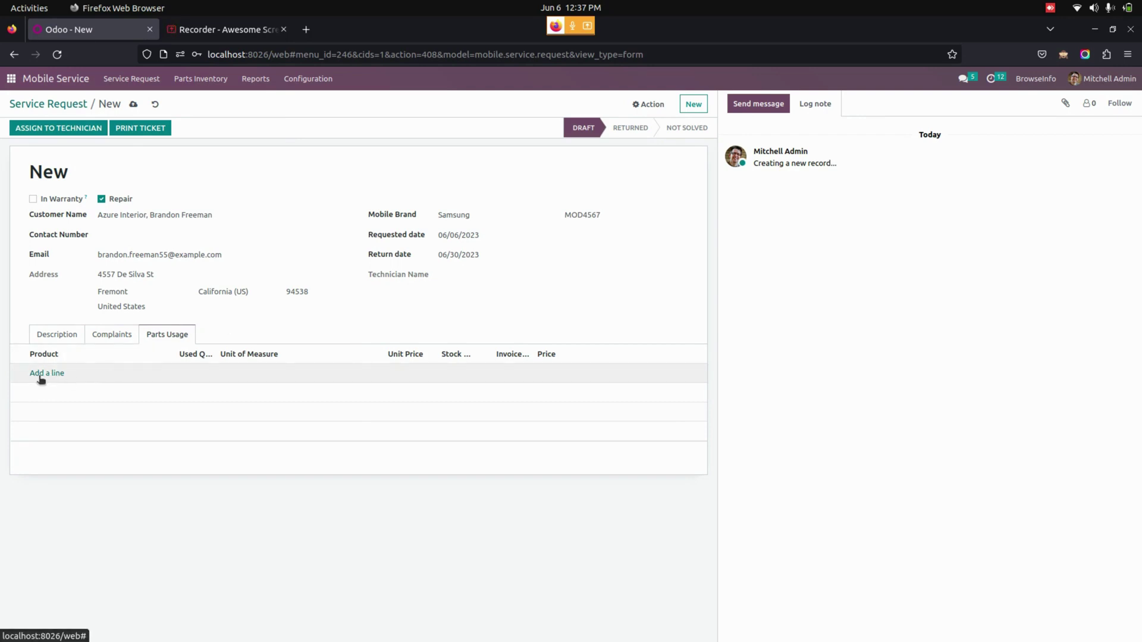
click(62, 336)
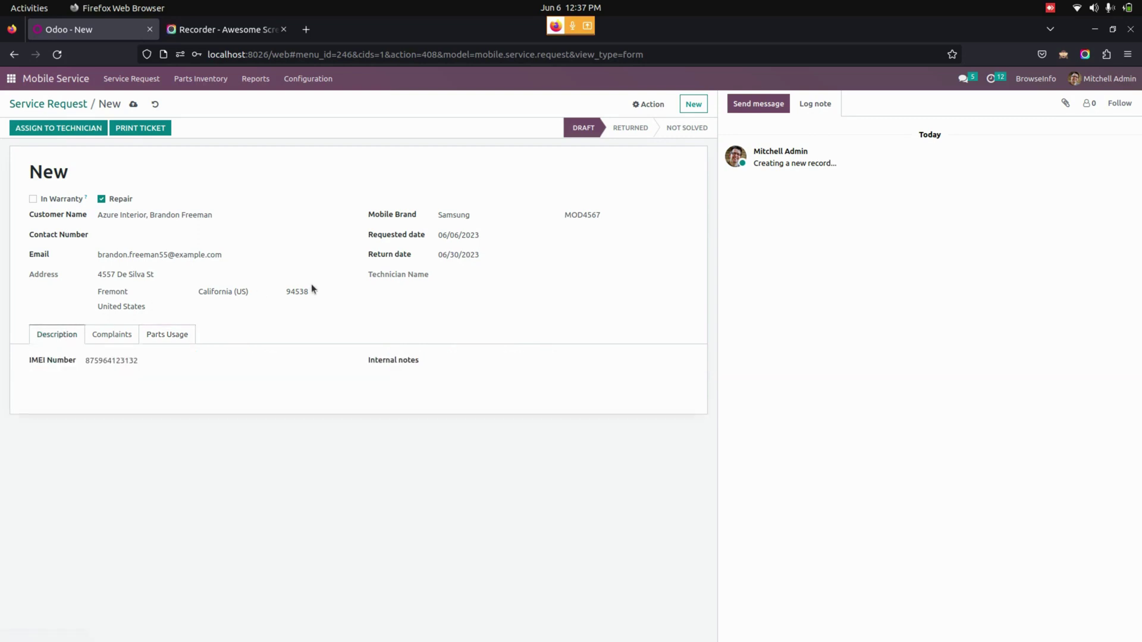
click(44, 130)
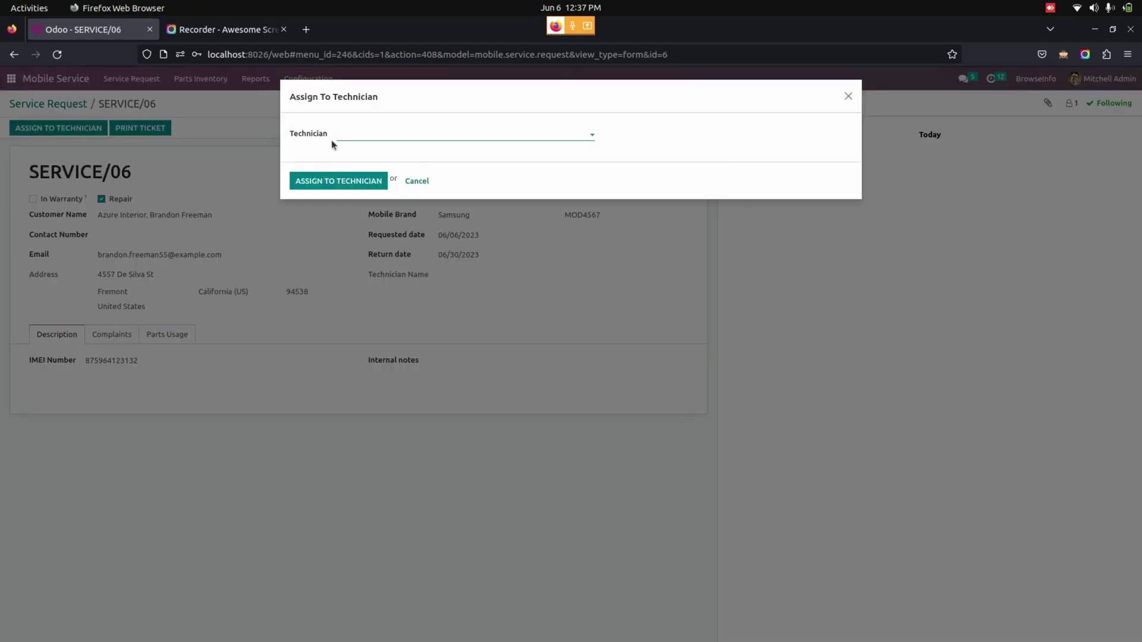
click(359, 137)
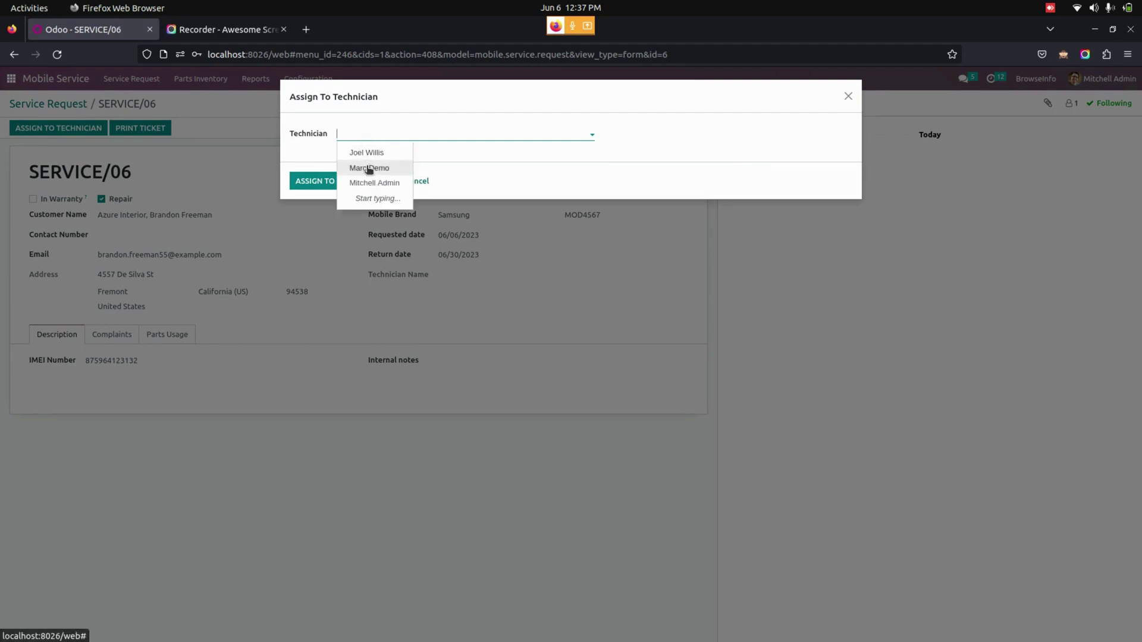
click(369, 169)
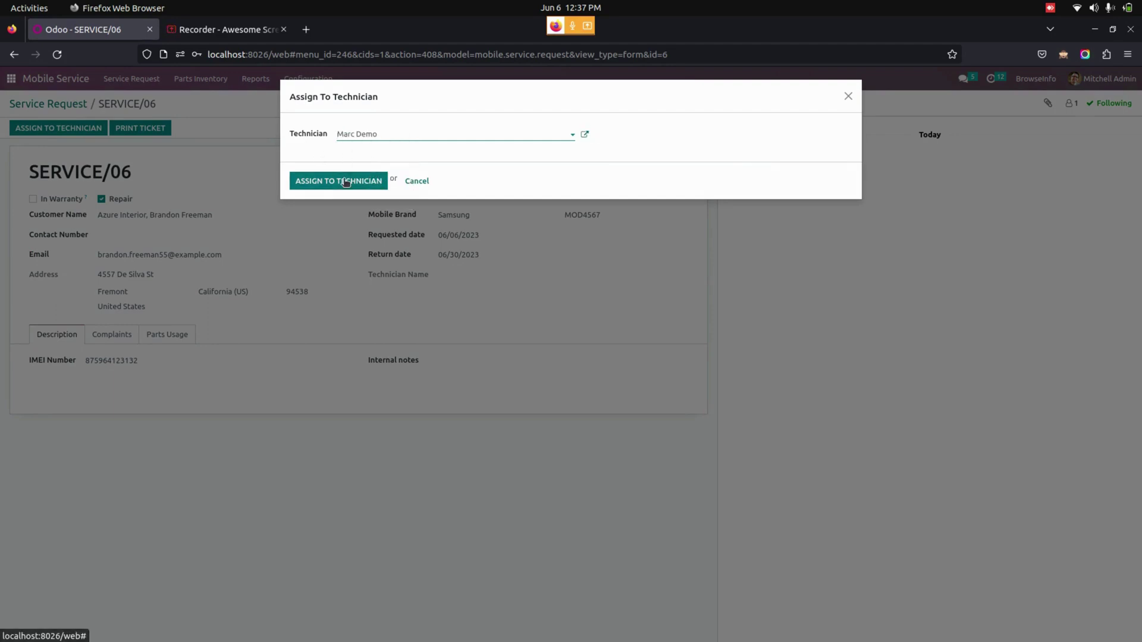
click(345, 182)
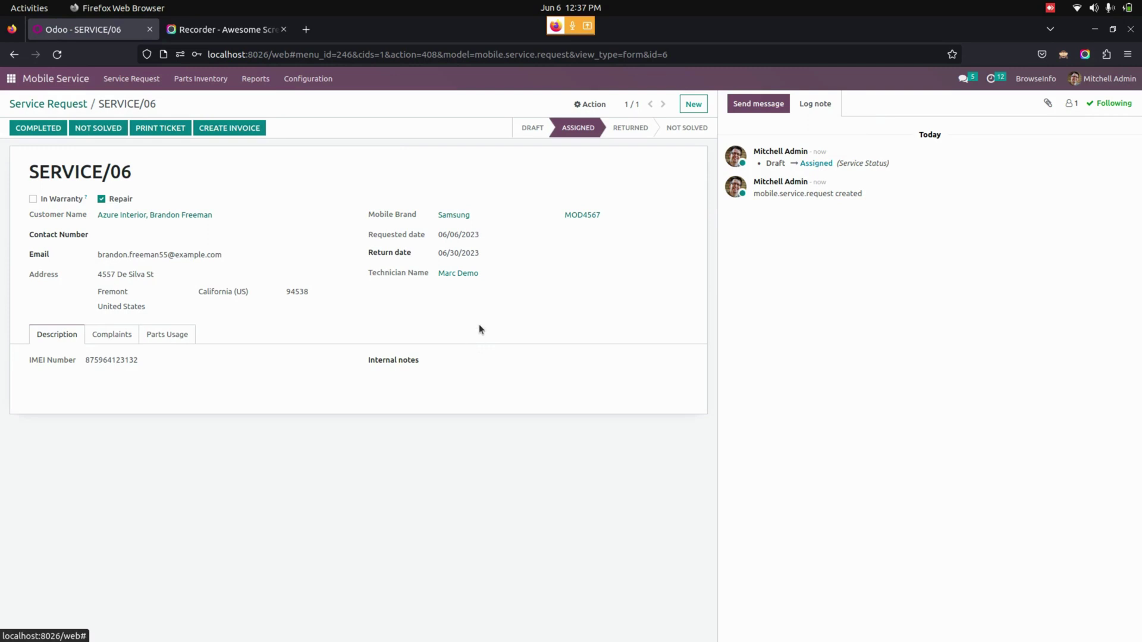
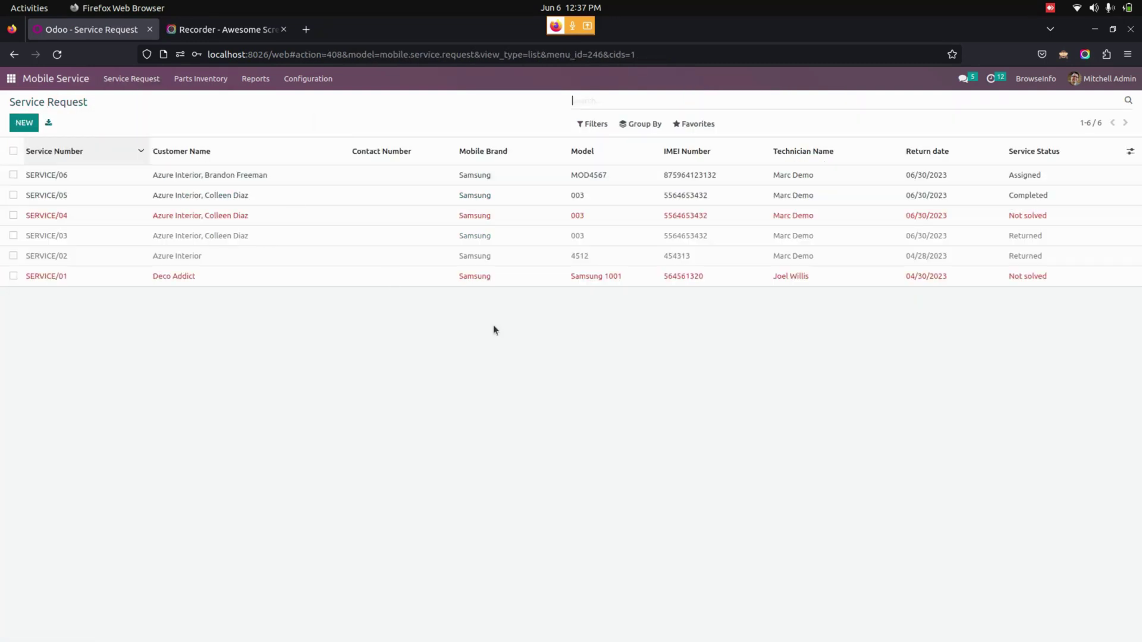
In the administrator's Firefox session, open the demo technician's user record in Settings and examine its Mobile Services access rights.
key(alt+Tab)
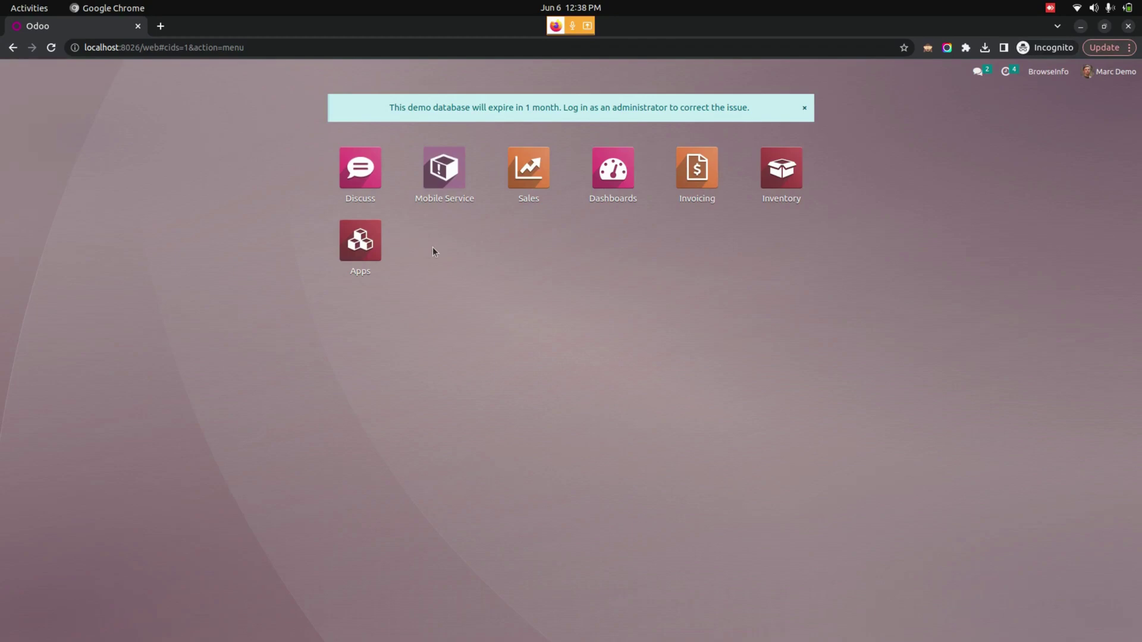
click(22, 43)
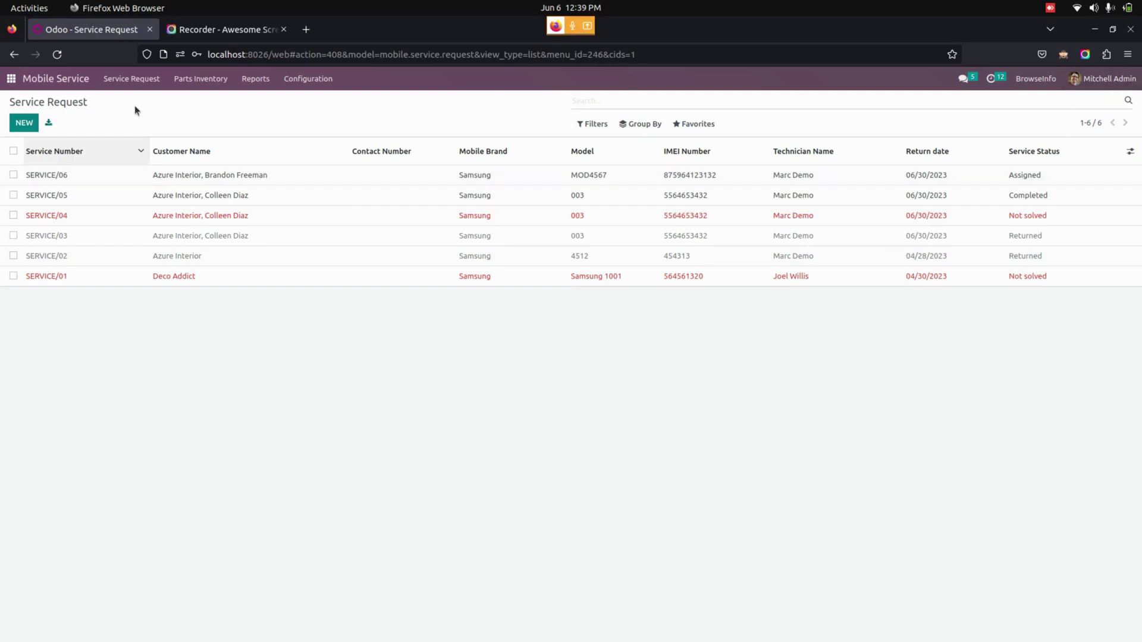
click(11, 76)
click(449, 261)
click(186, 83)
click(182, 99)
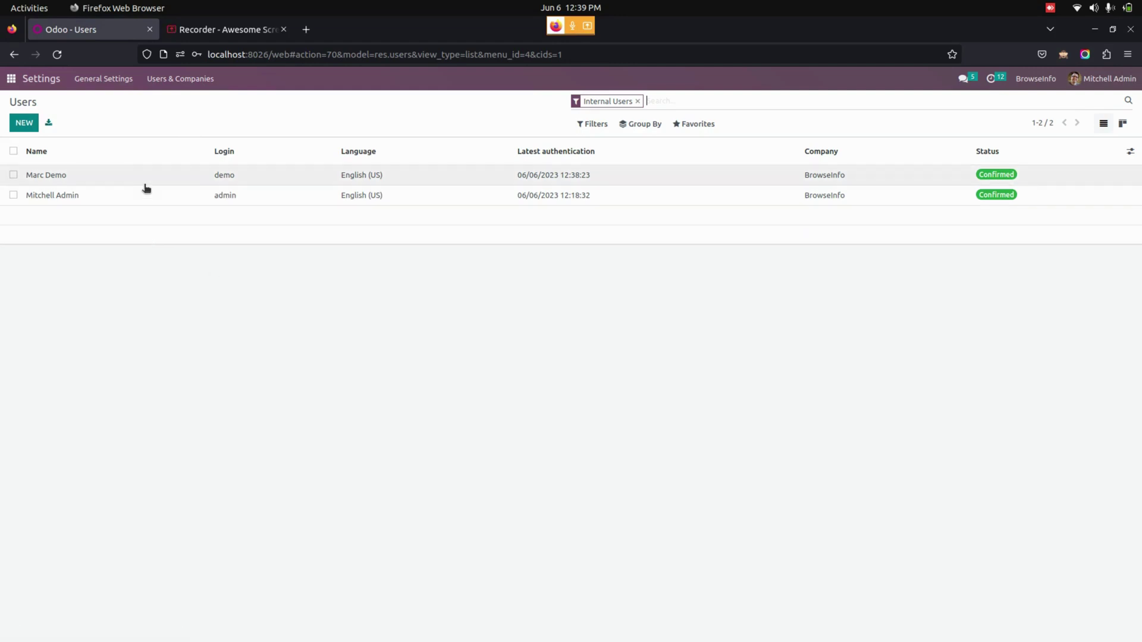
click(146, 183)
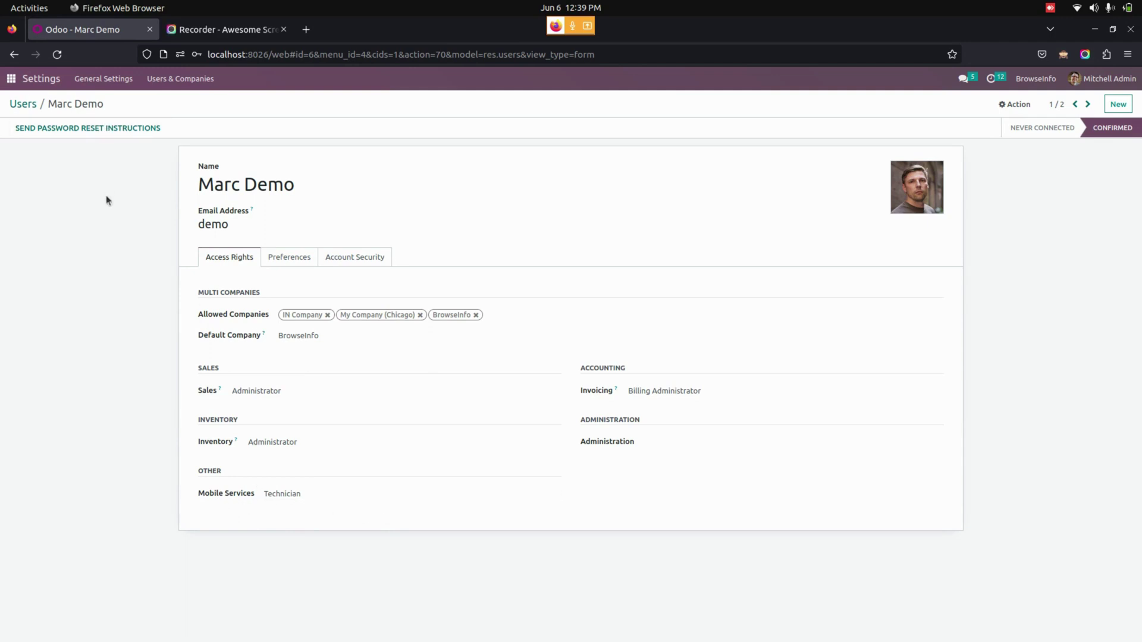
Switch to the technician's Chrome session and open the Samsung MOD4567 service request in Mobile Service.
mouse_move(2, 89)
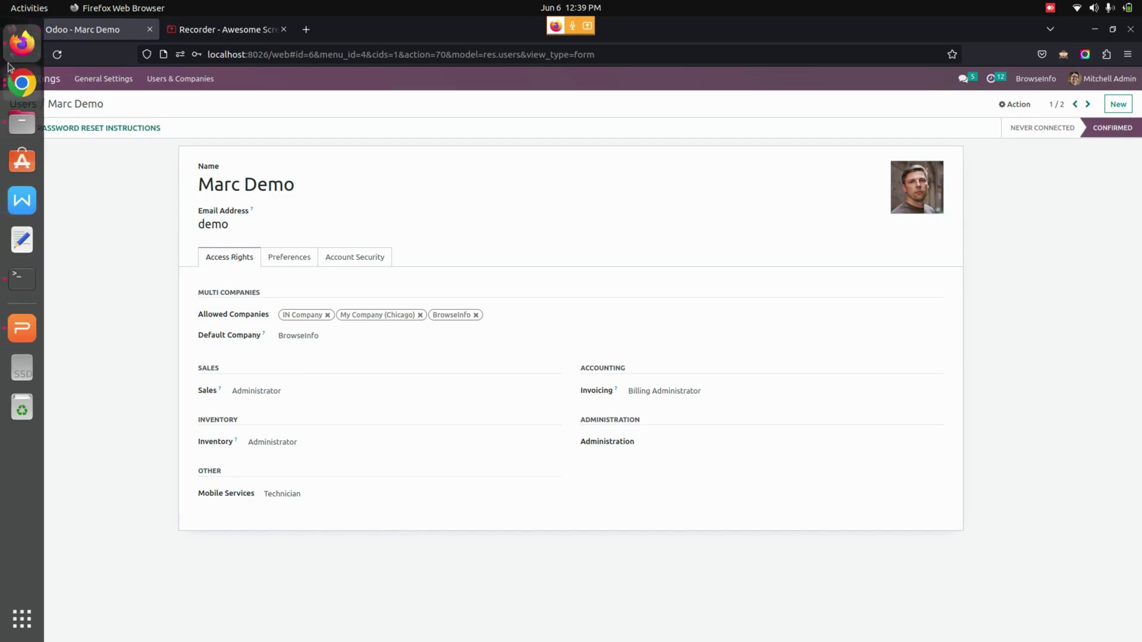
click(30, 75)
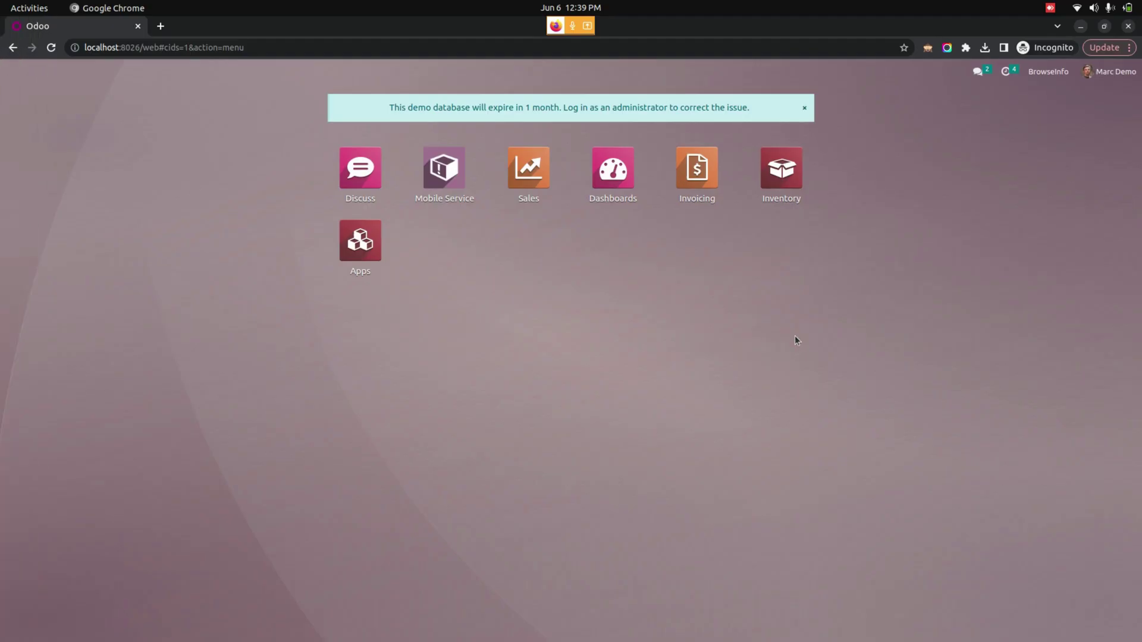
click(445, 172)
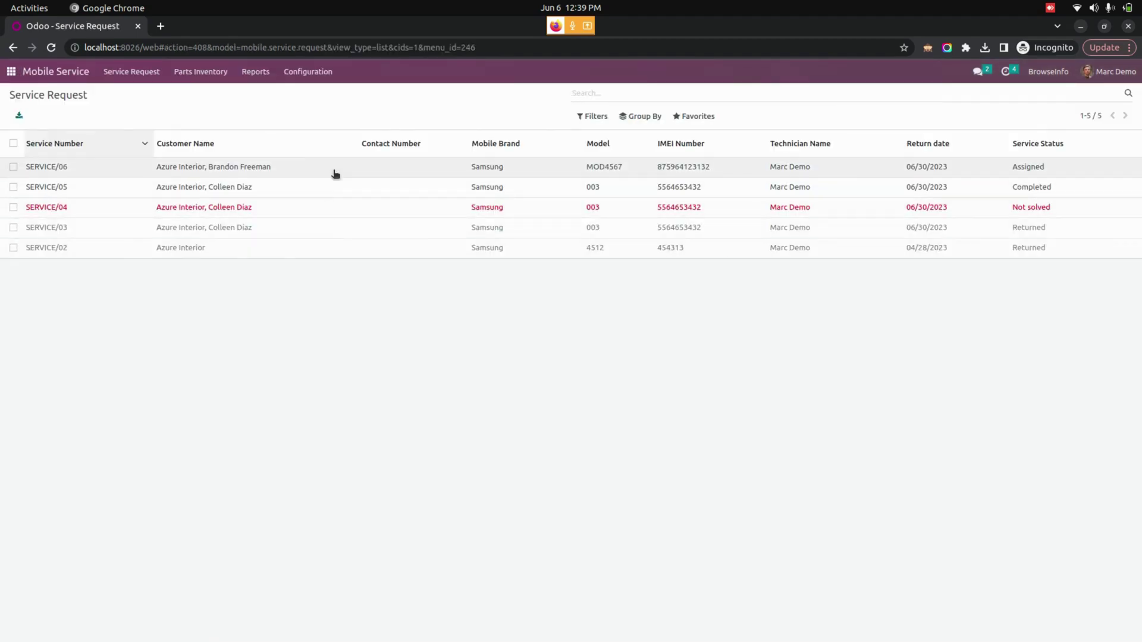
click(382, 173)
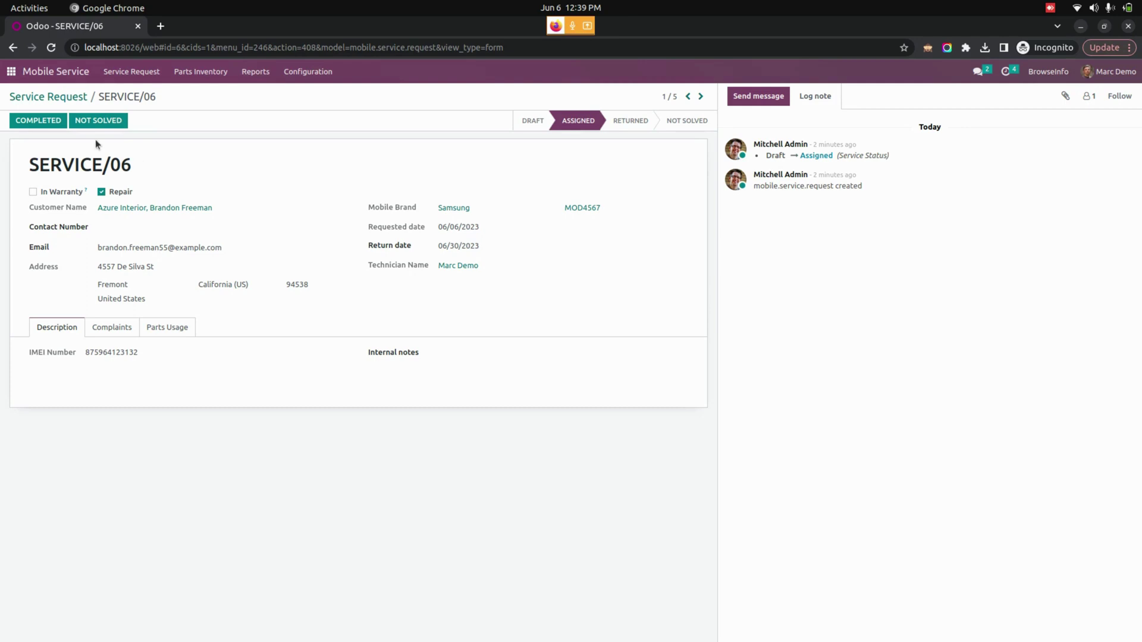
Add the Mobile Screen part with a used quantity of 2 and mark the service request as completed.
click(161, 327)
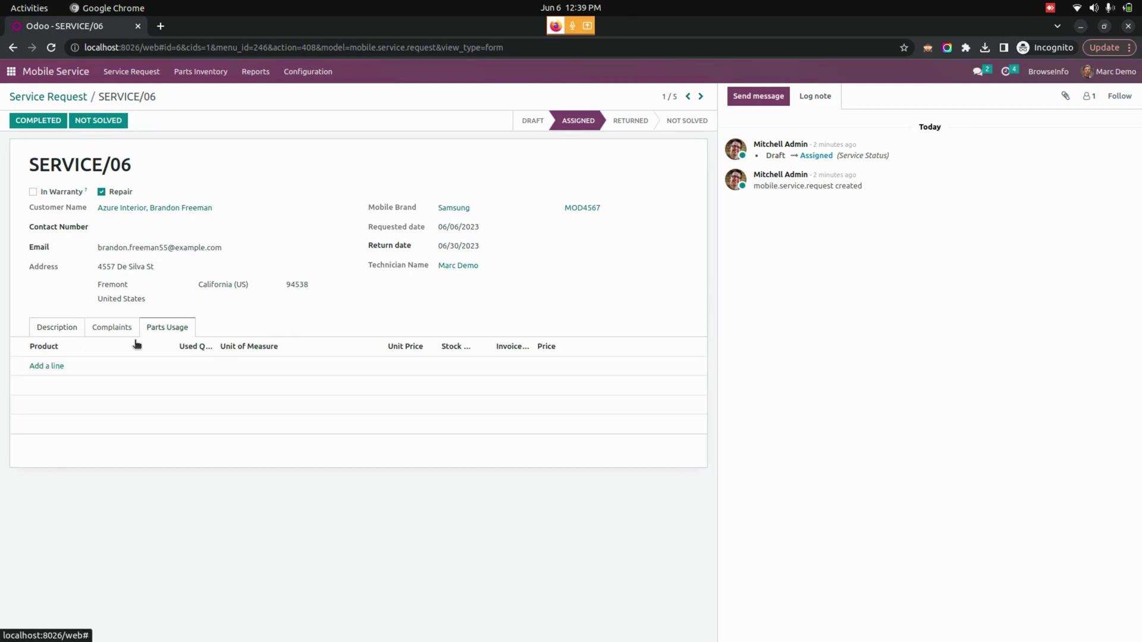
click(48, 366)
click(72, 372)
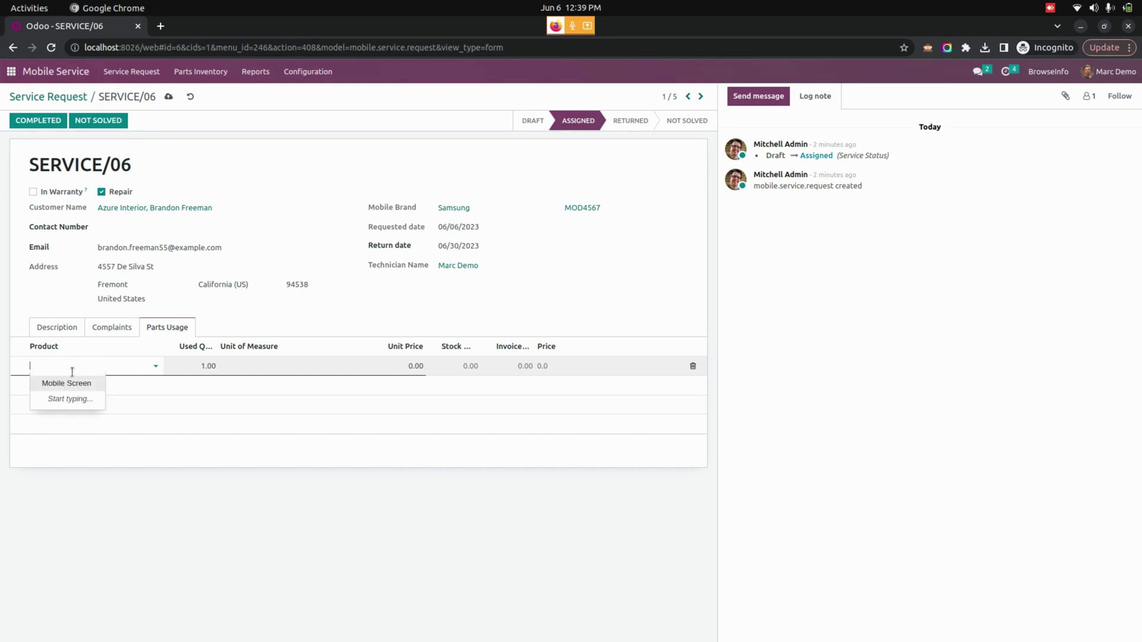
click(66, 383)
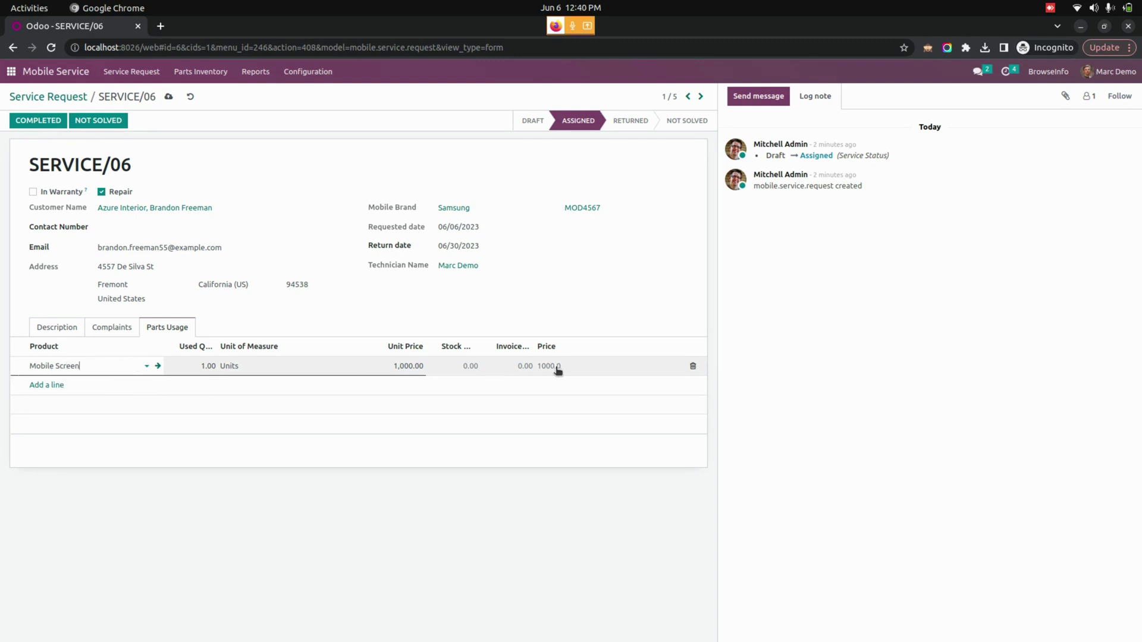
click(467, 368)
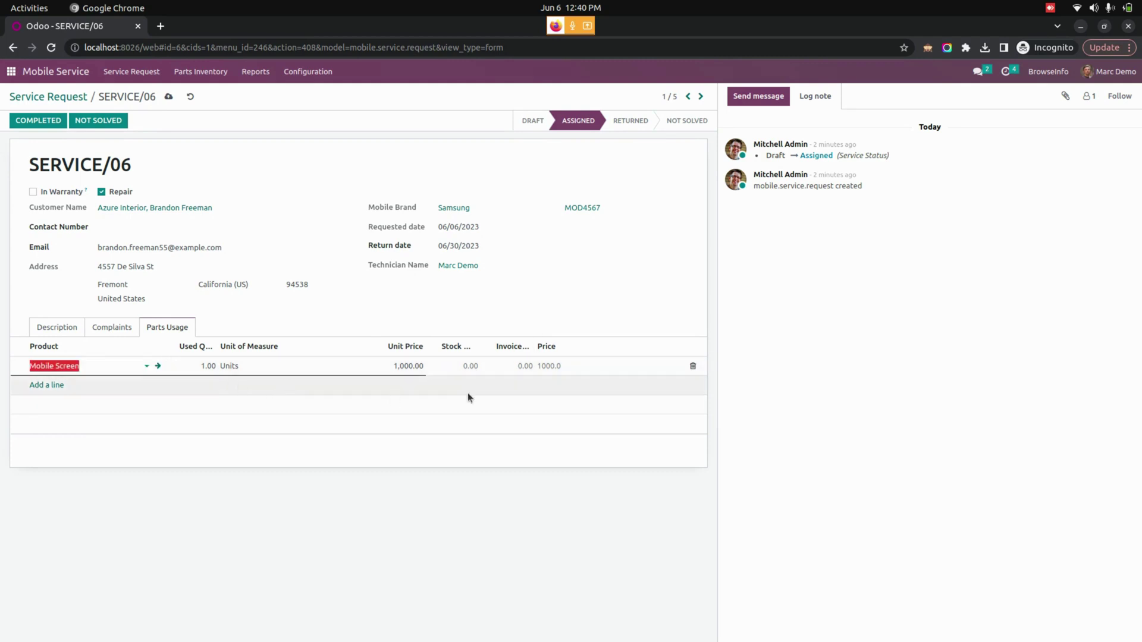
click(203, 368)
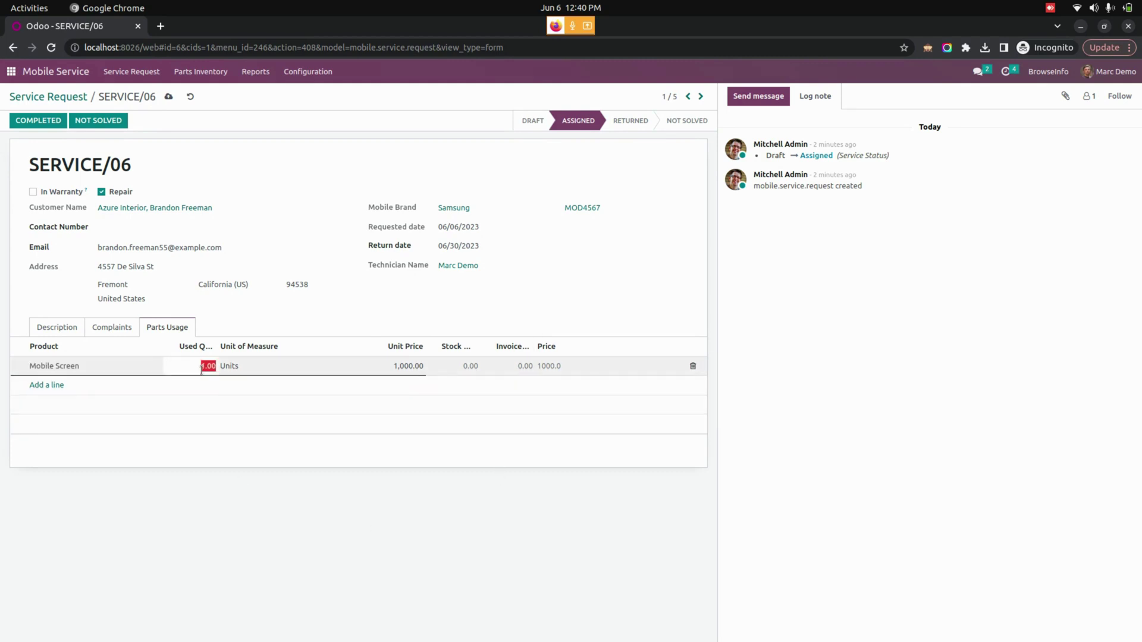
text(2)
click(357, 456)
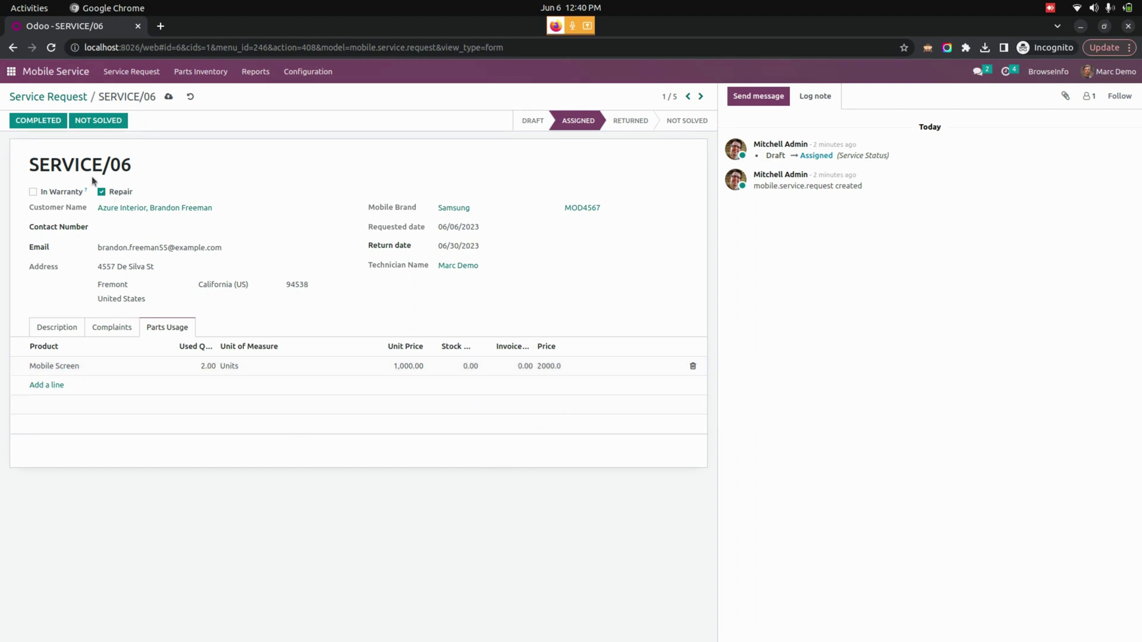
click(22, 122)
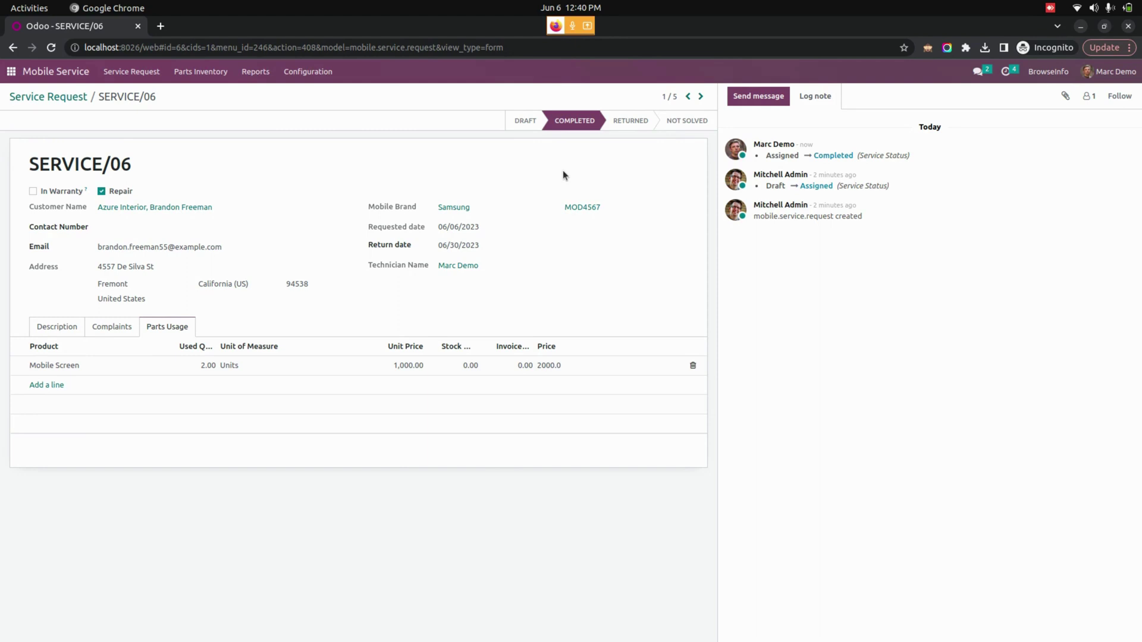
Switch to the administrator's Firefox session, return the completed Samsung MOD4567 service request to the customer and print its ticket.
click(21, 43)
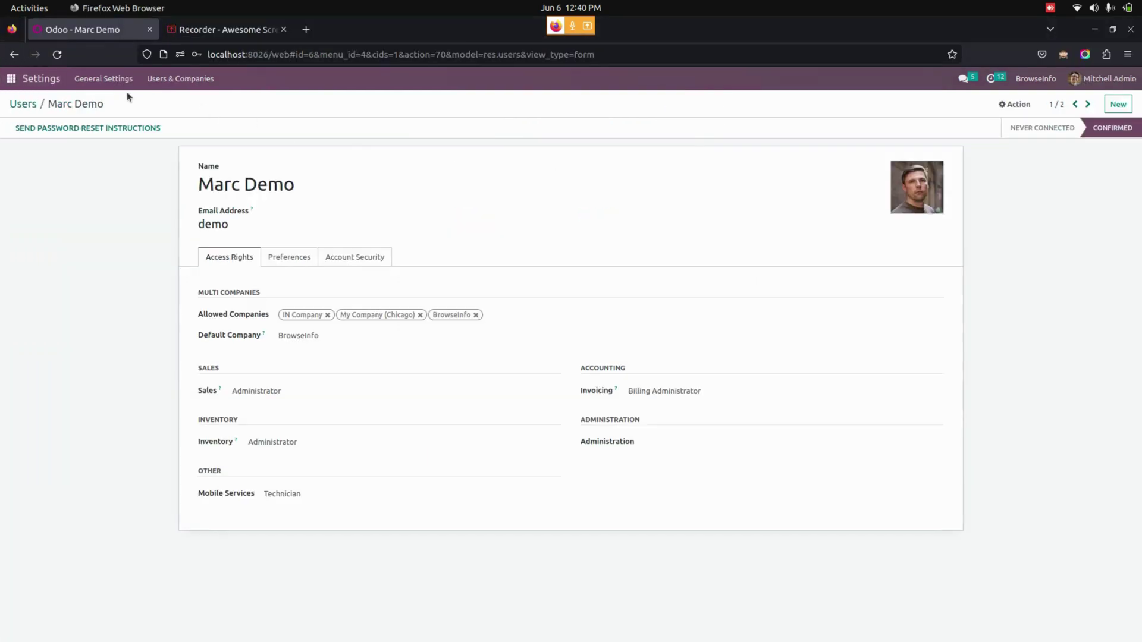
click(7, 77)
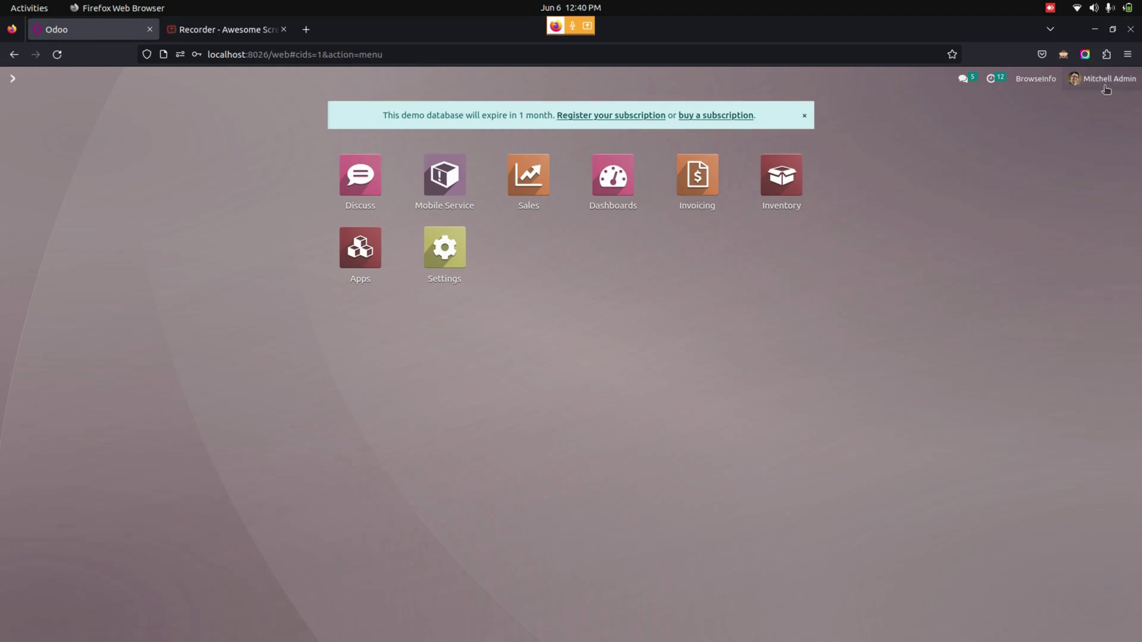
click(486, 215)
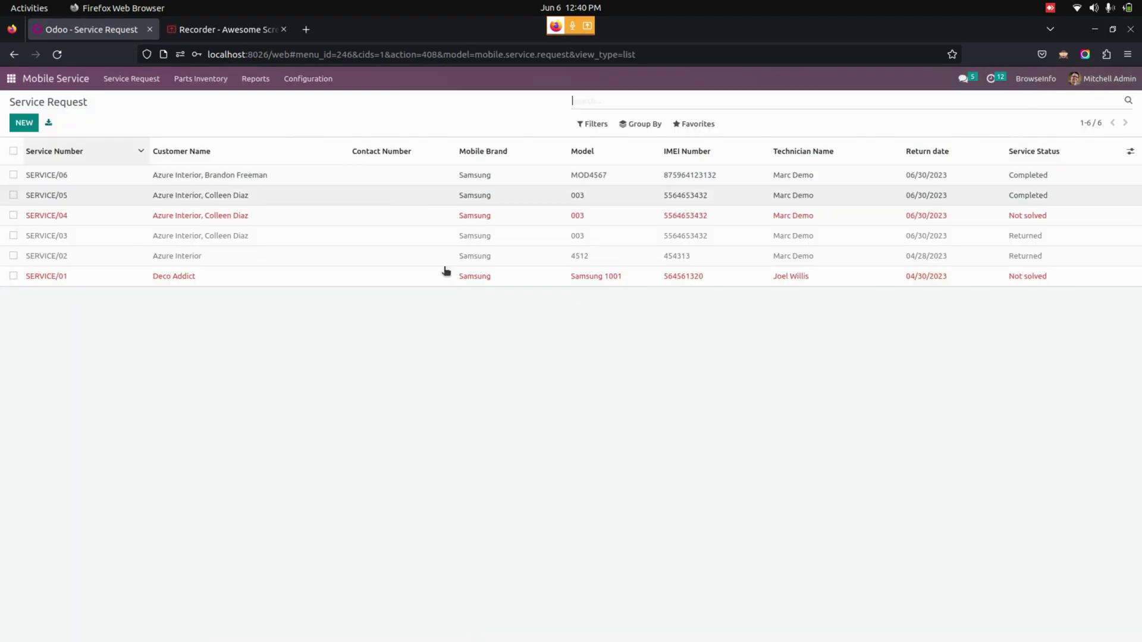
click(579, 177)
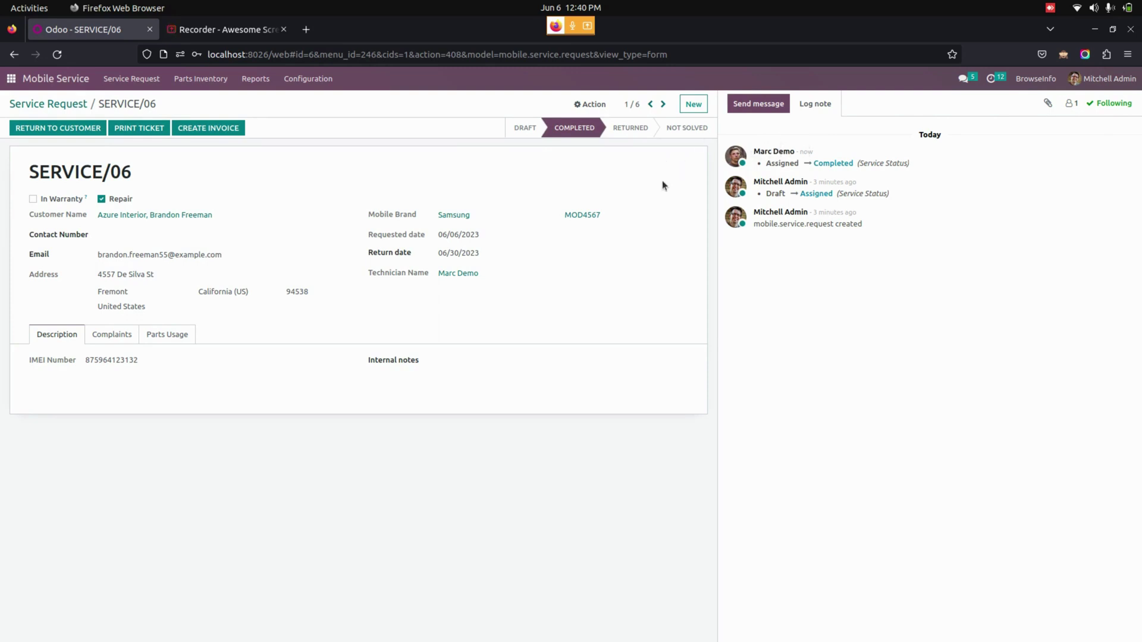
click(69, 130)
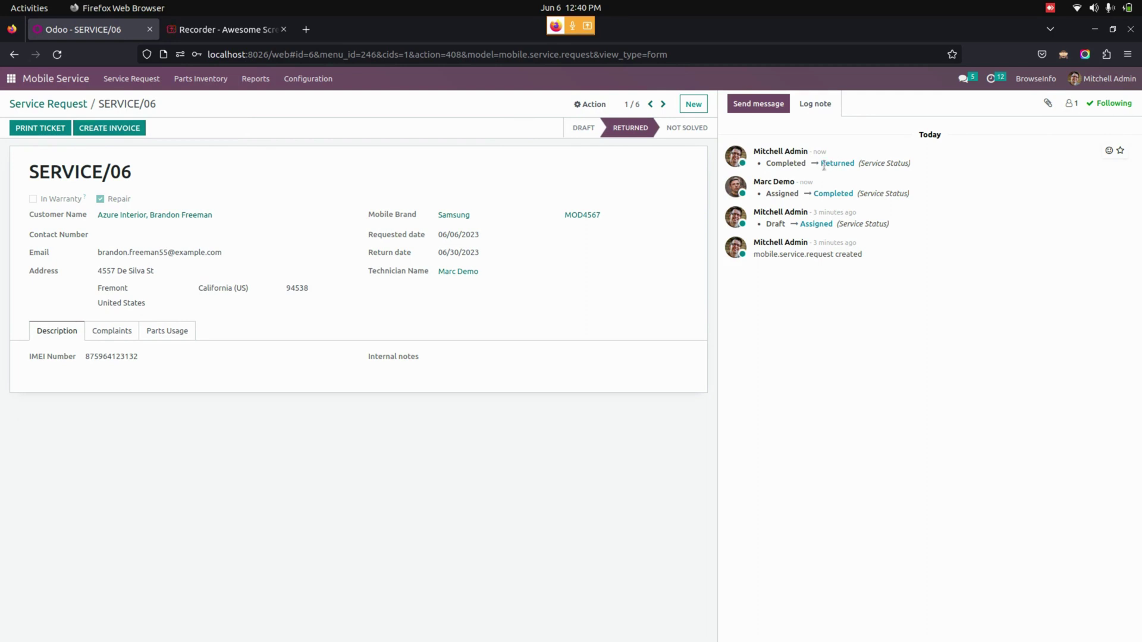
click(31, 129)
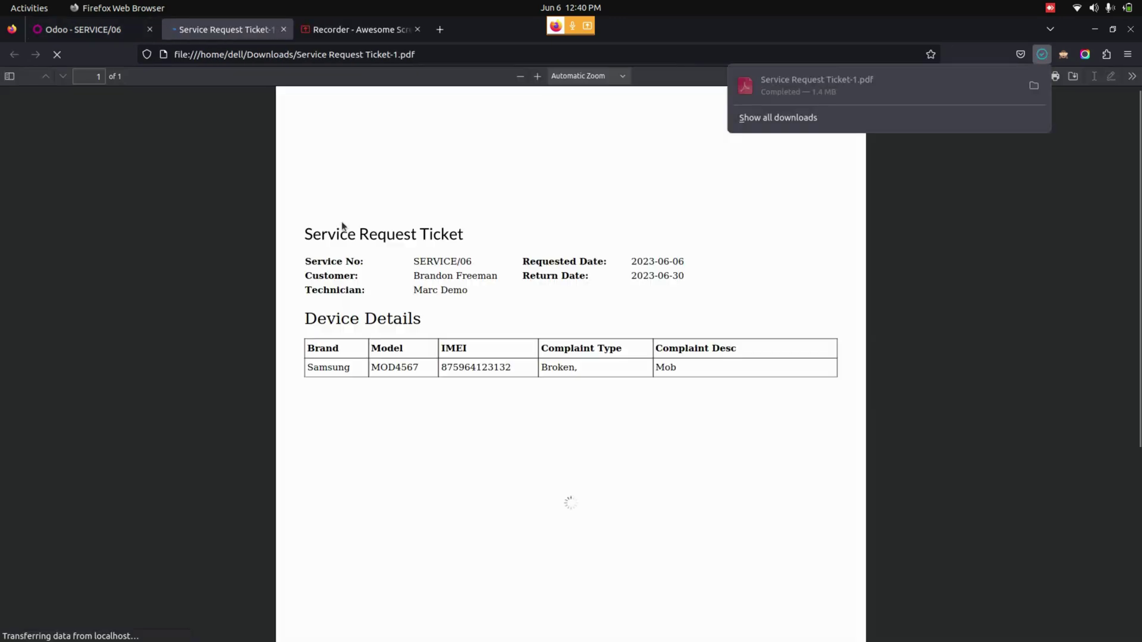
Review the printed Service Request Ticket through its Terms and Conditions and close the PDF.
scroll(437, 351, down, 2)
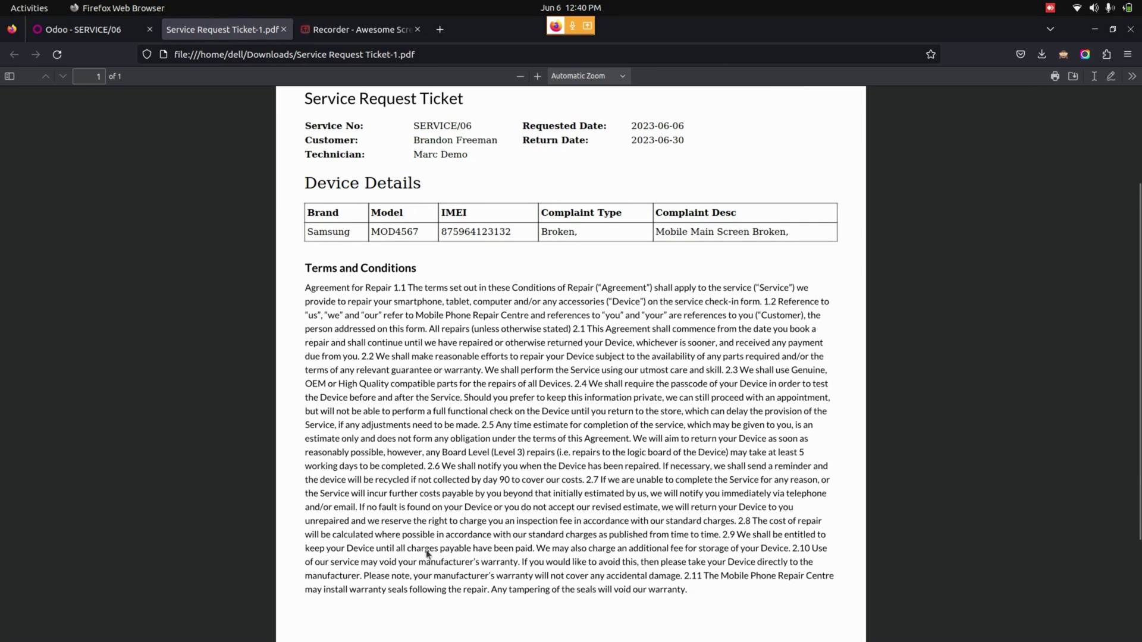
scroll(426, 549, up, 2)
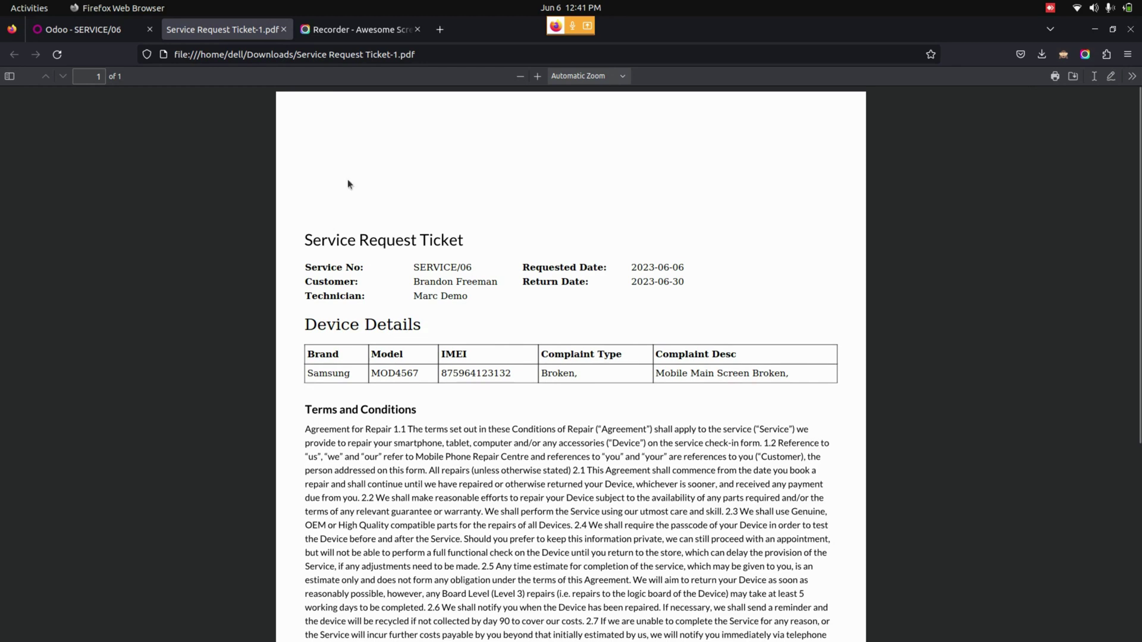
key(ctrl+w)
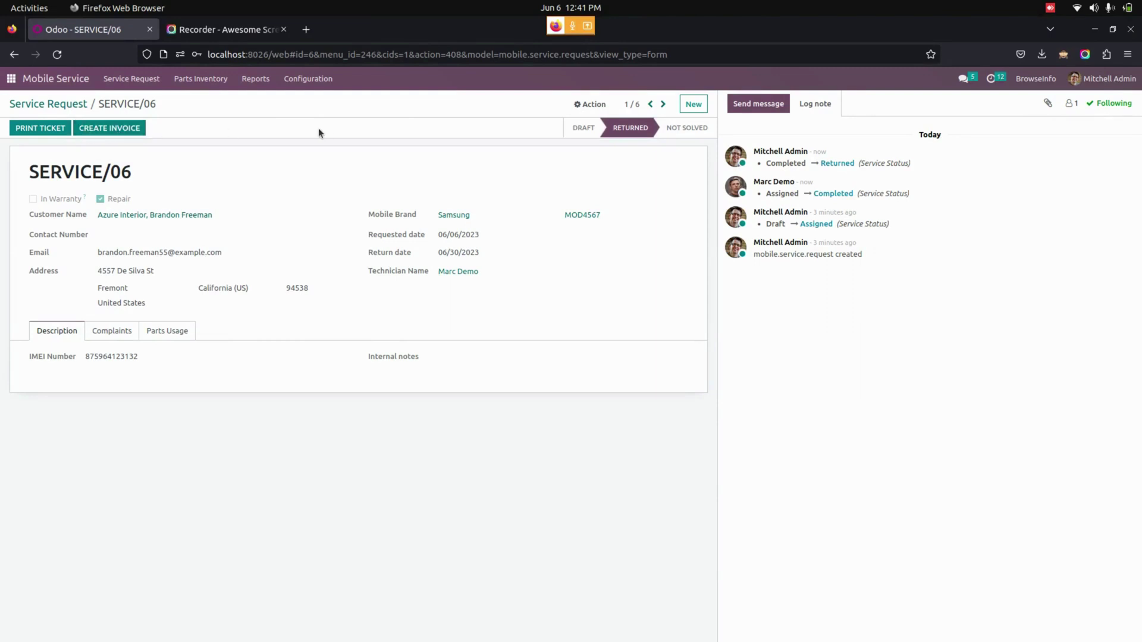
Examine the parts used on the returned Samsung MOD4567 service request, leaving invoice creation cancelled.
click(108, 129)
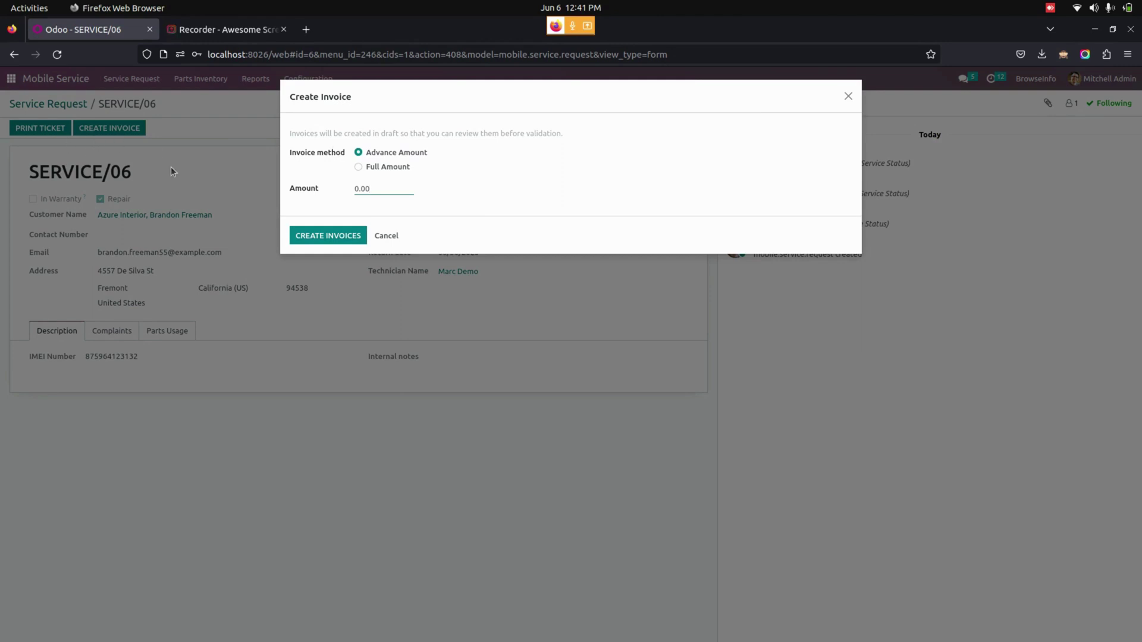
click(393, 235)
click(169, 331)
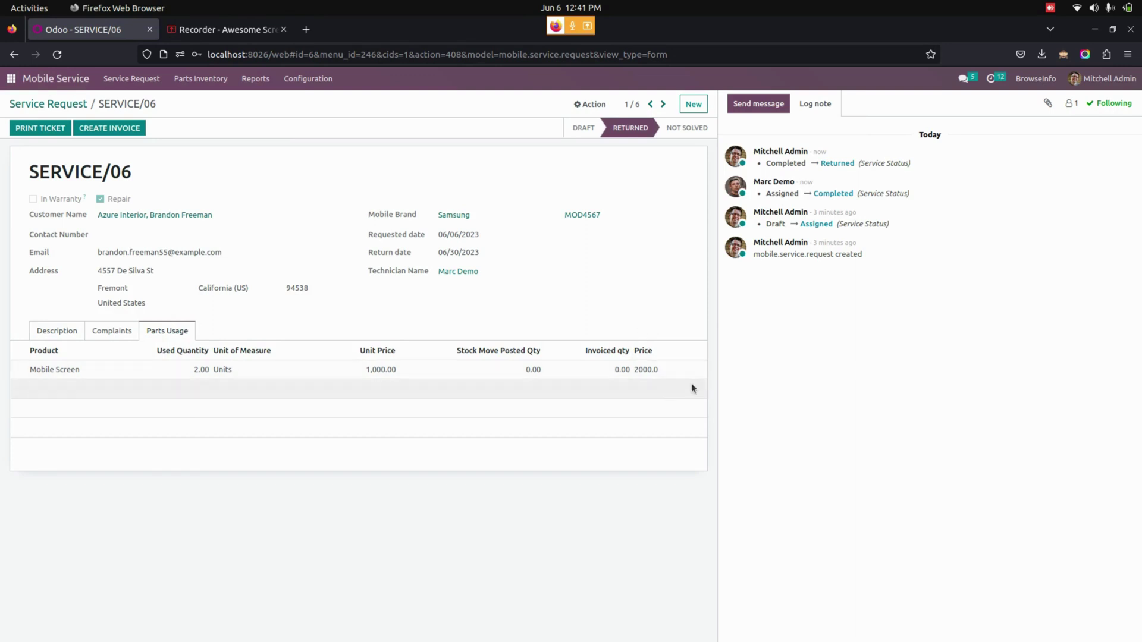
Create a Full Amount invoice with an amount of 500 for the service request, confirm it and return to the request.
click(134, 128)
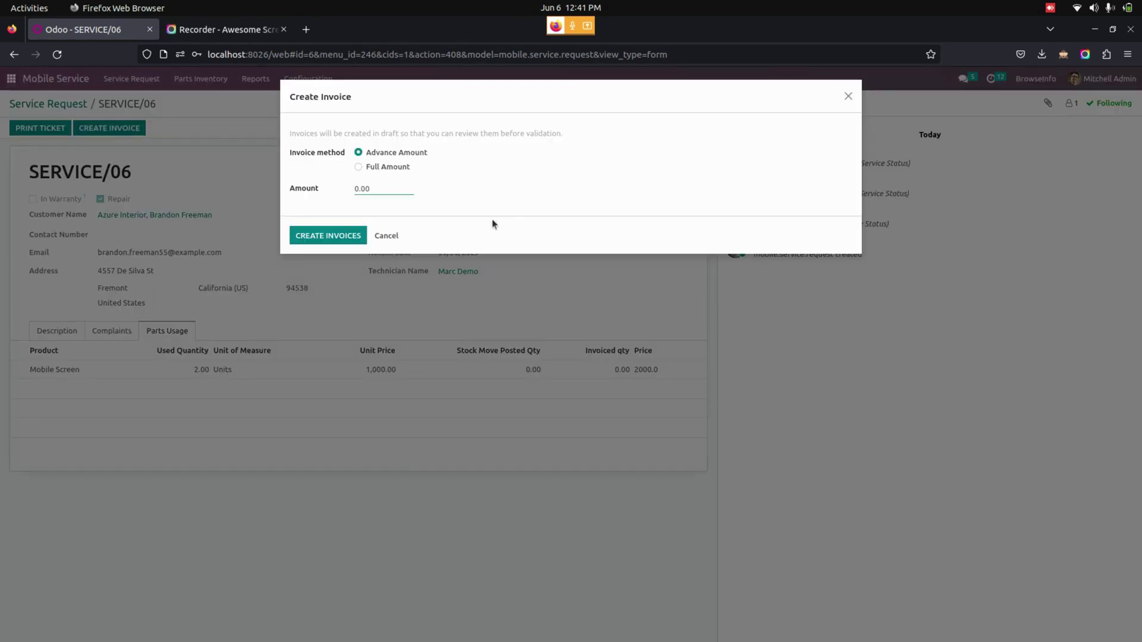
click(382, 168)
double_click(363, 188)
text(500)
click(328, 235)
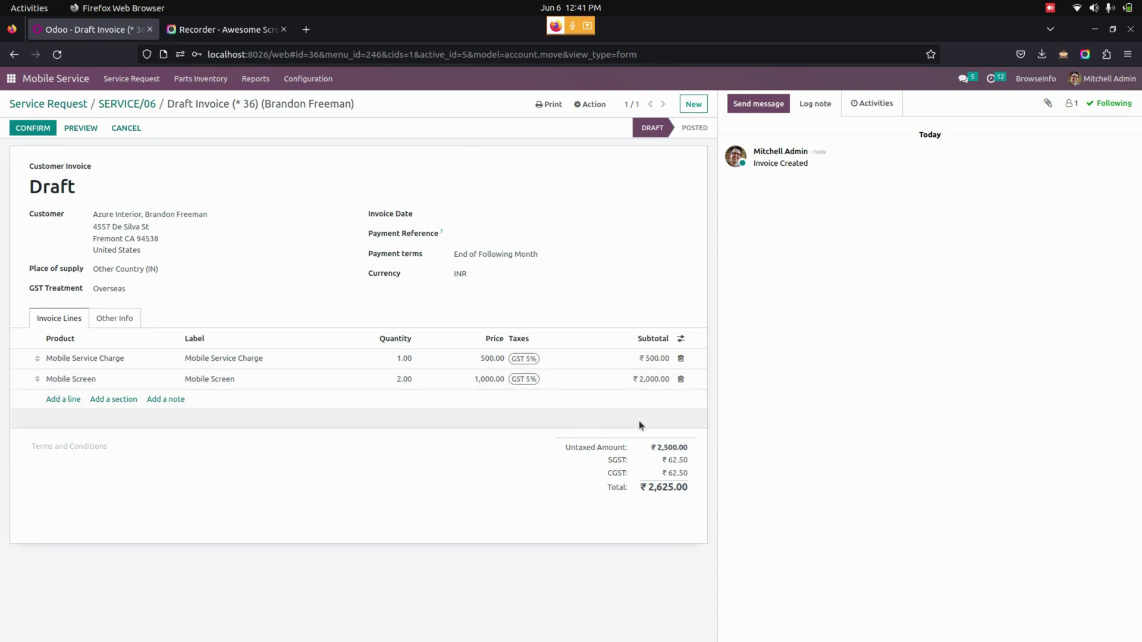
click(39, 128)
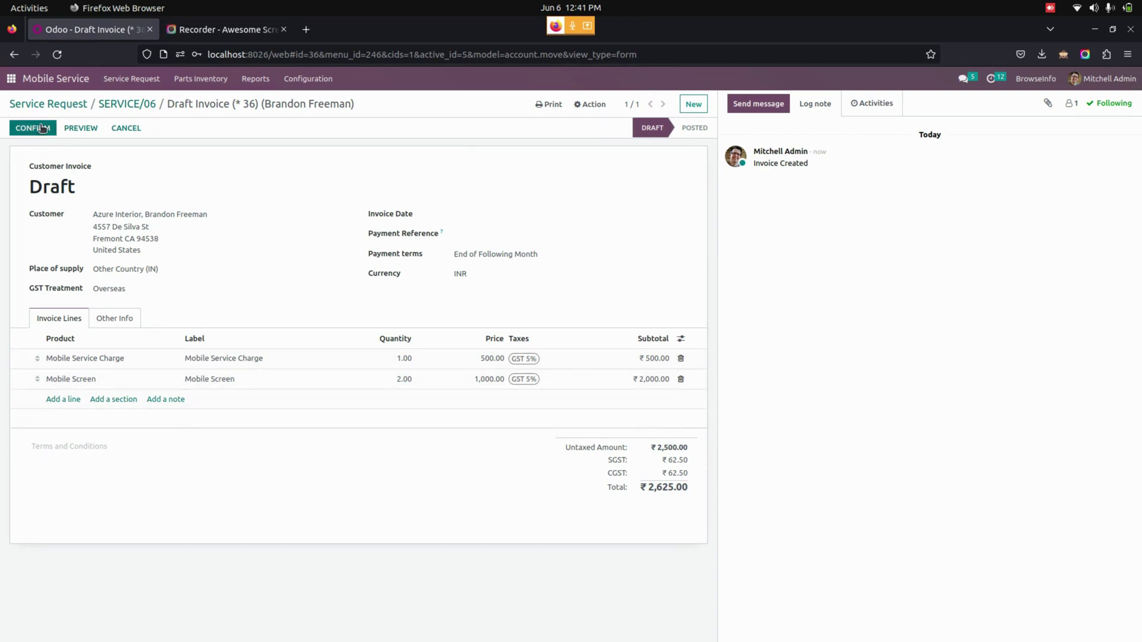
click(147, 105)
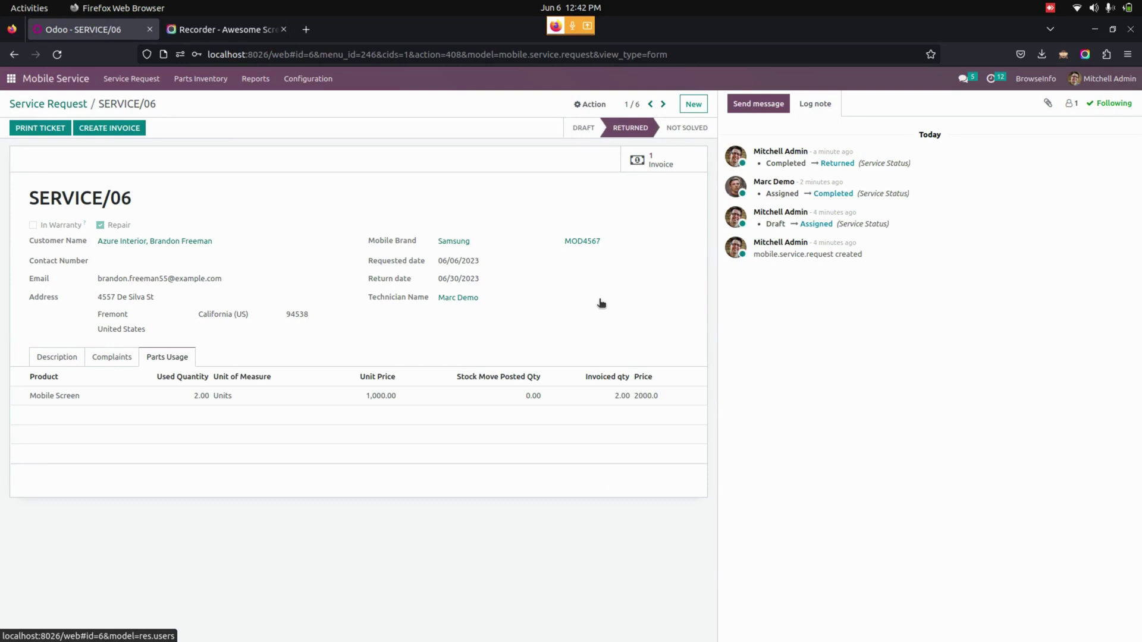
Duplicate the returned Samsung MOD4567 service request and assign the copy to its technician.
click(590, 104)
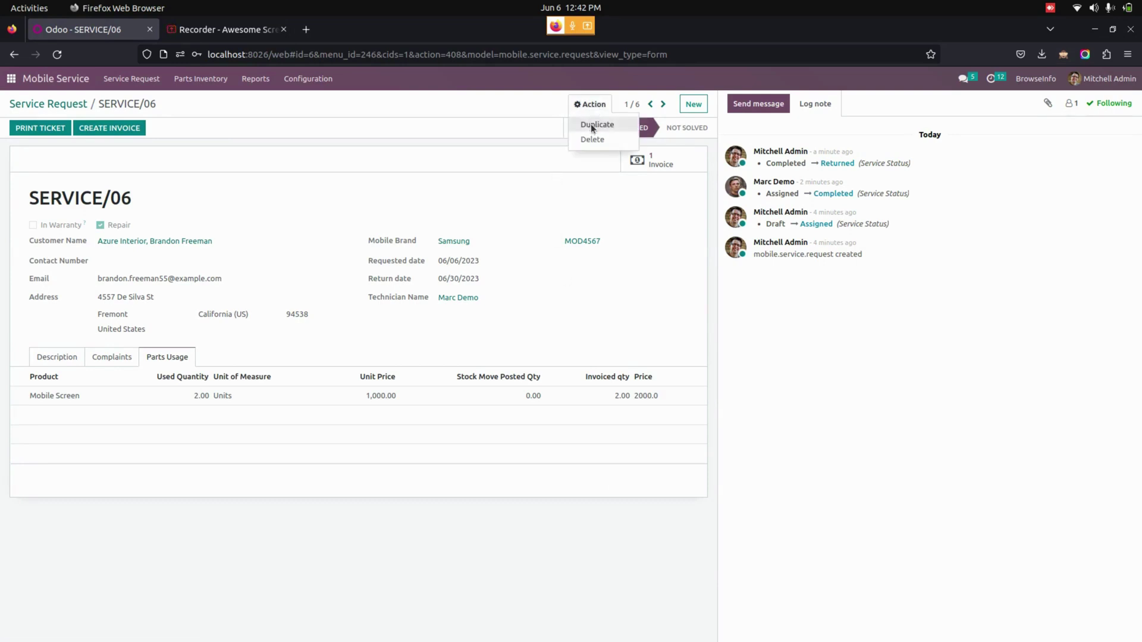
click(591, 124)
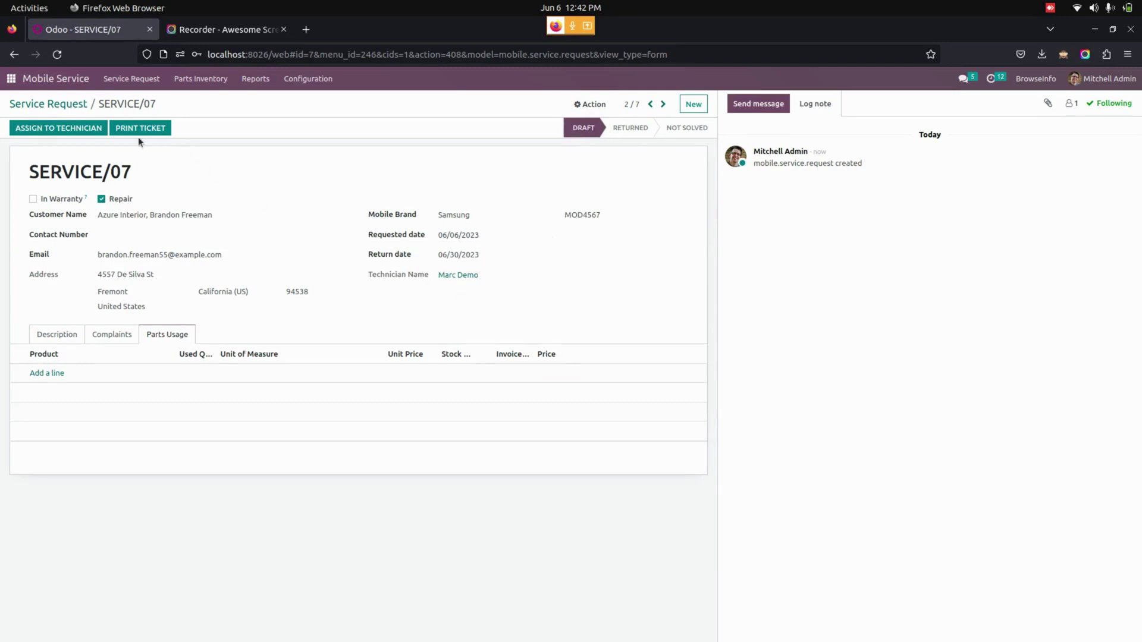
click(95, 131)
click(415, 135)
click(369, 167)
click(355, 181)
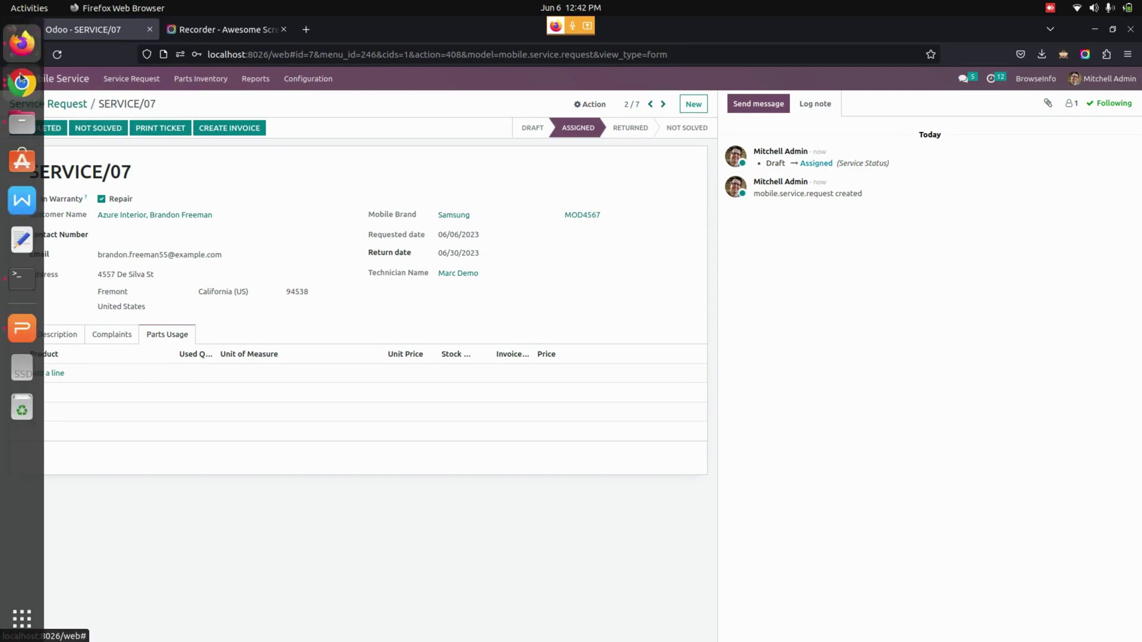
Switch to the technician's Chrome session, open the assigned Samsung MOD4567 request in Mobile Service and mark it as not solved.
click(22, 83)
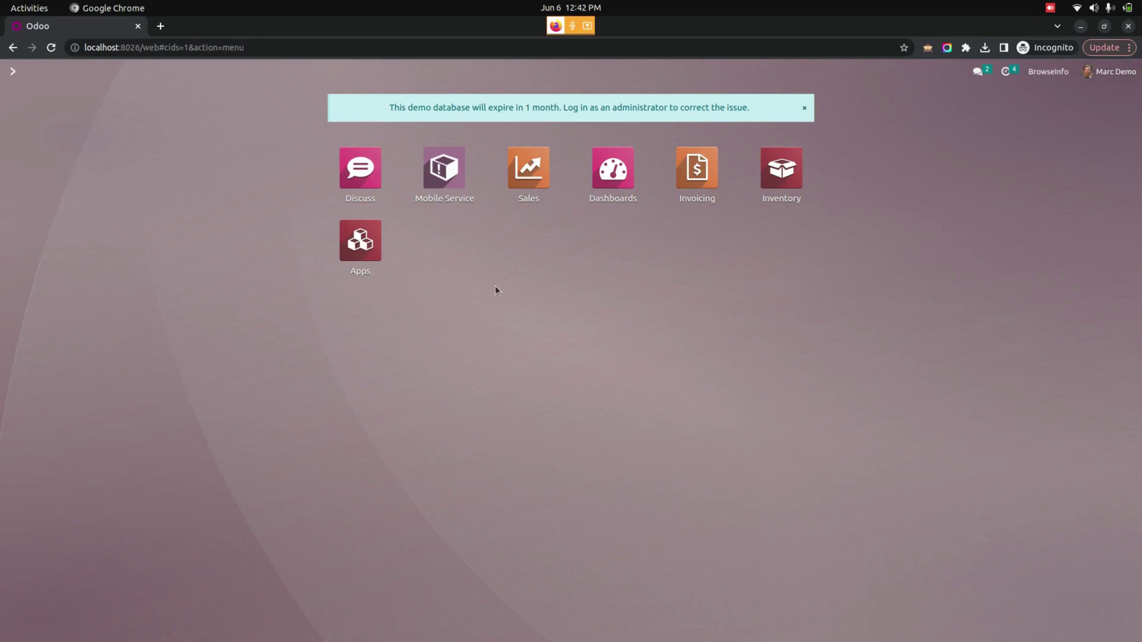
click(474, 175)
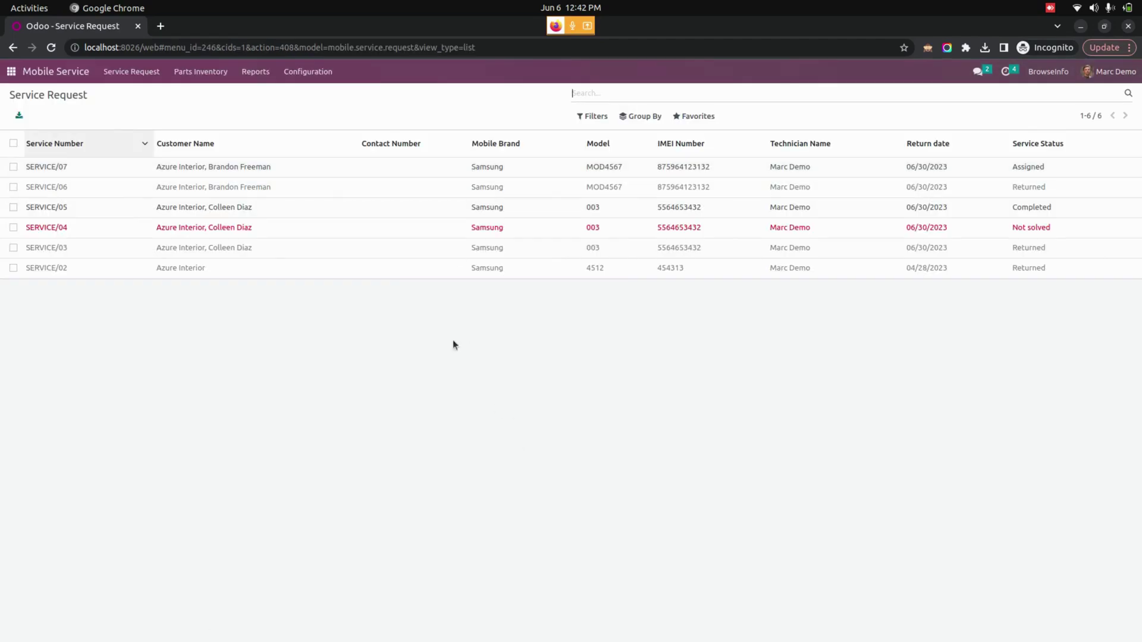
click(629, 169)
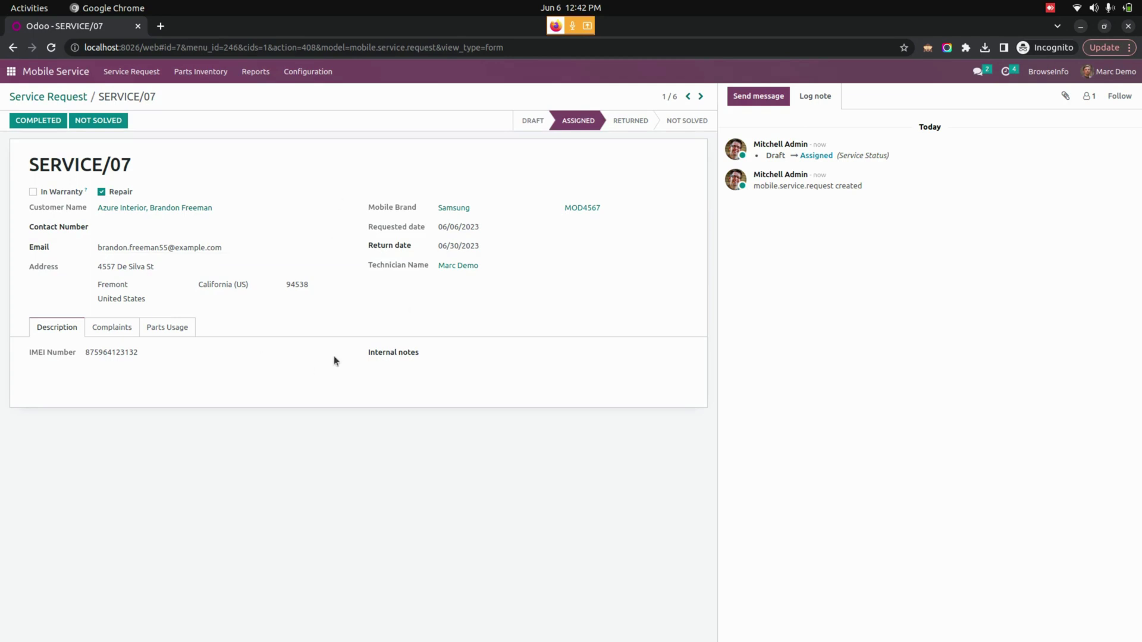
click(90, 121)
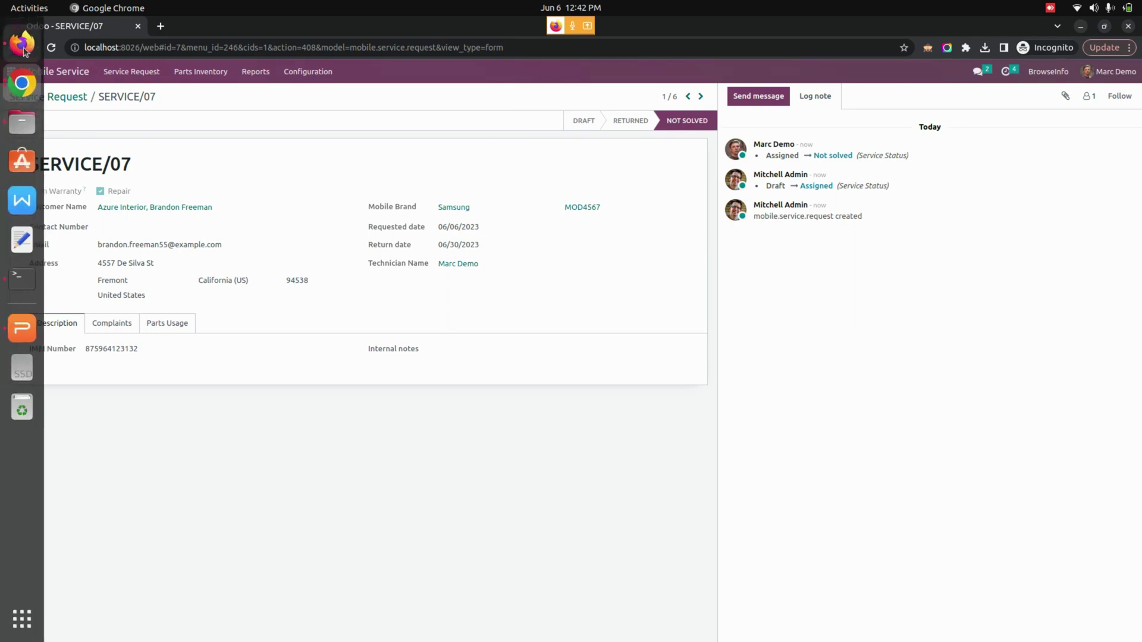
Switch to the administrator's Firefox session and open the unsolved Samsung MOD4567 service request to check its status.
click(22, 43)
click(48, 104)
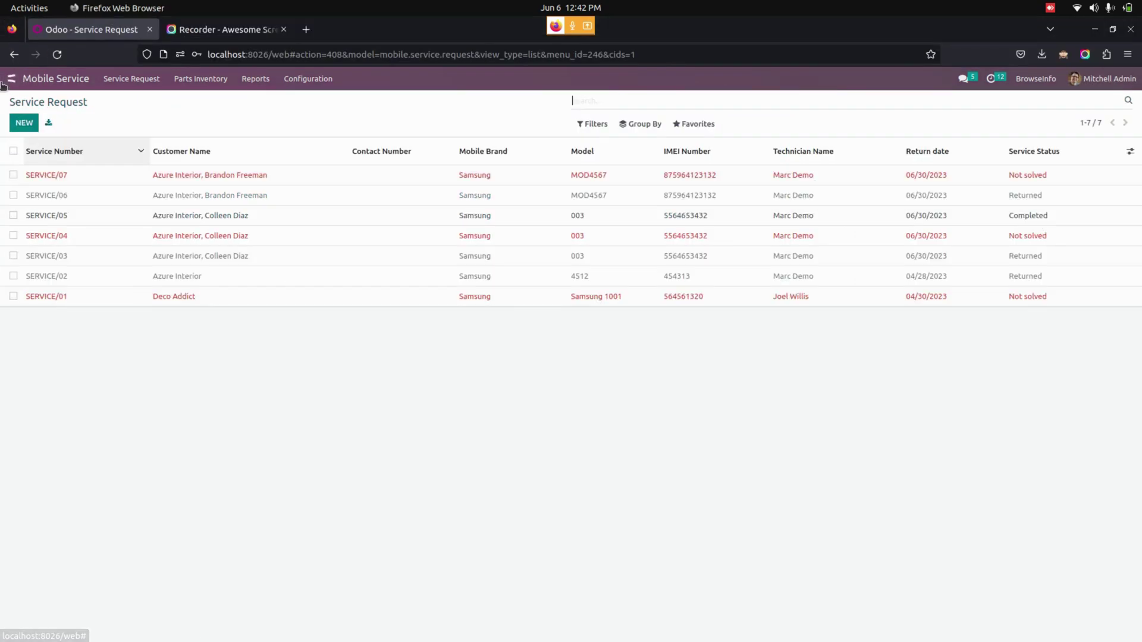
click(11, 79)
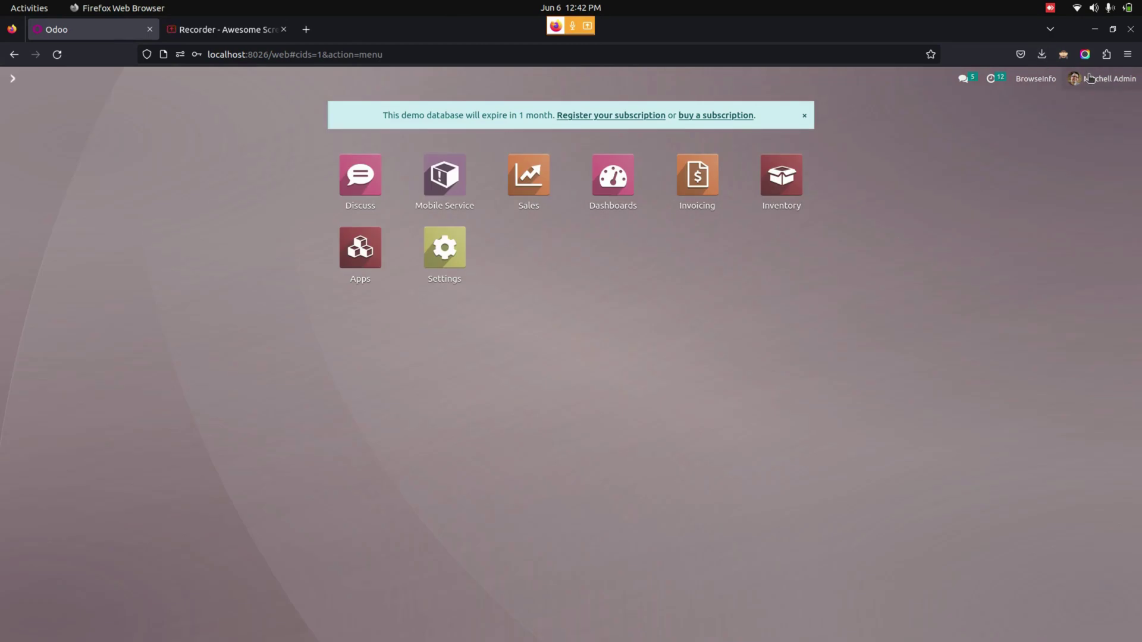
click(453, 181)
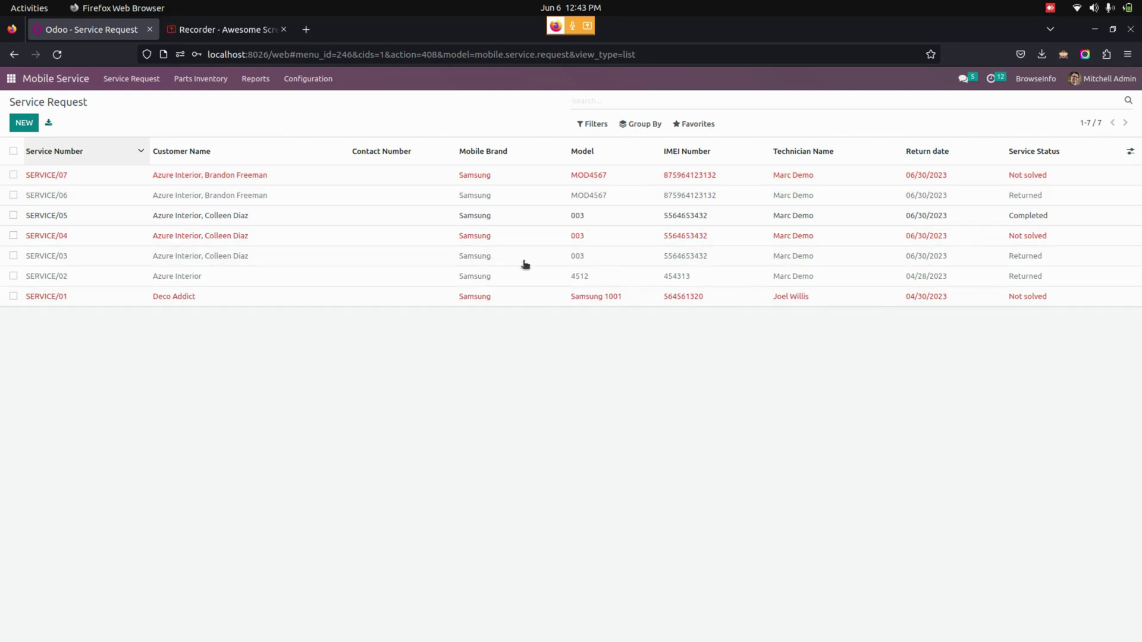
click(548, 176)
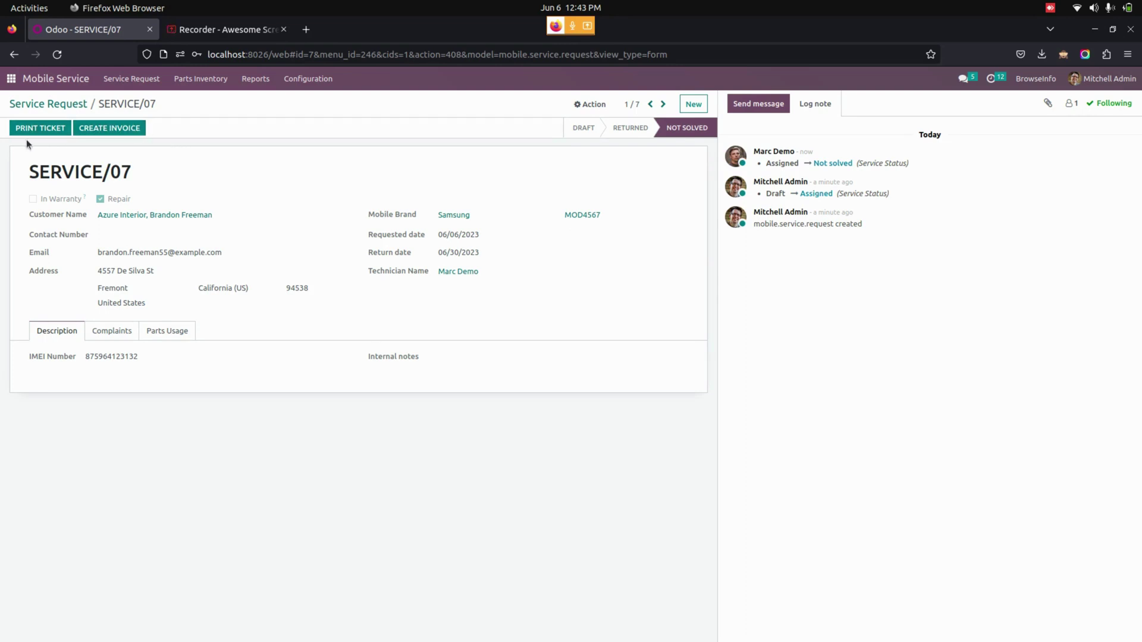
Open the Mobile Service analysis report and view it as a graph.
click(11, 78)
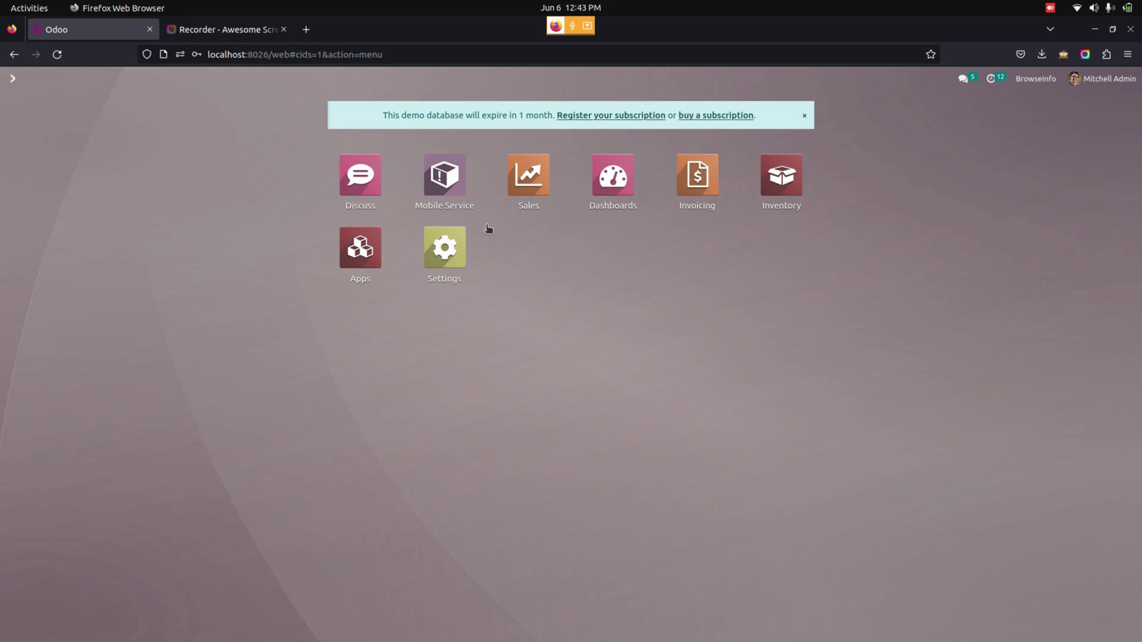
click(446, 190)
click(257, 83)
click(263, 102)
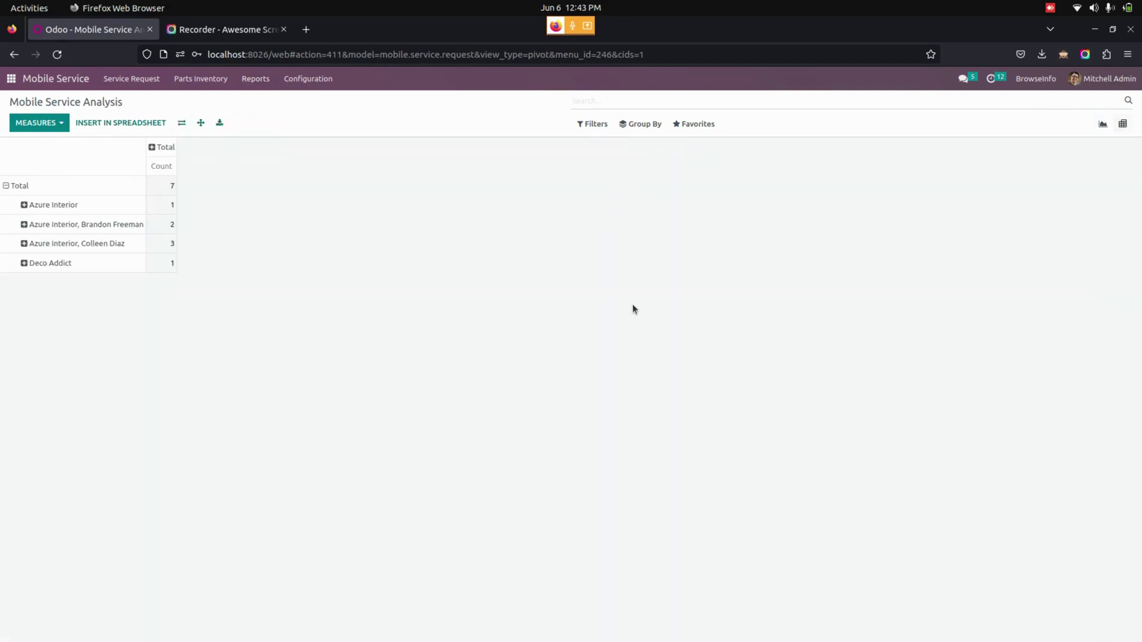
click(1102, 123)
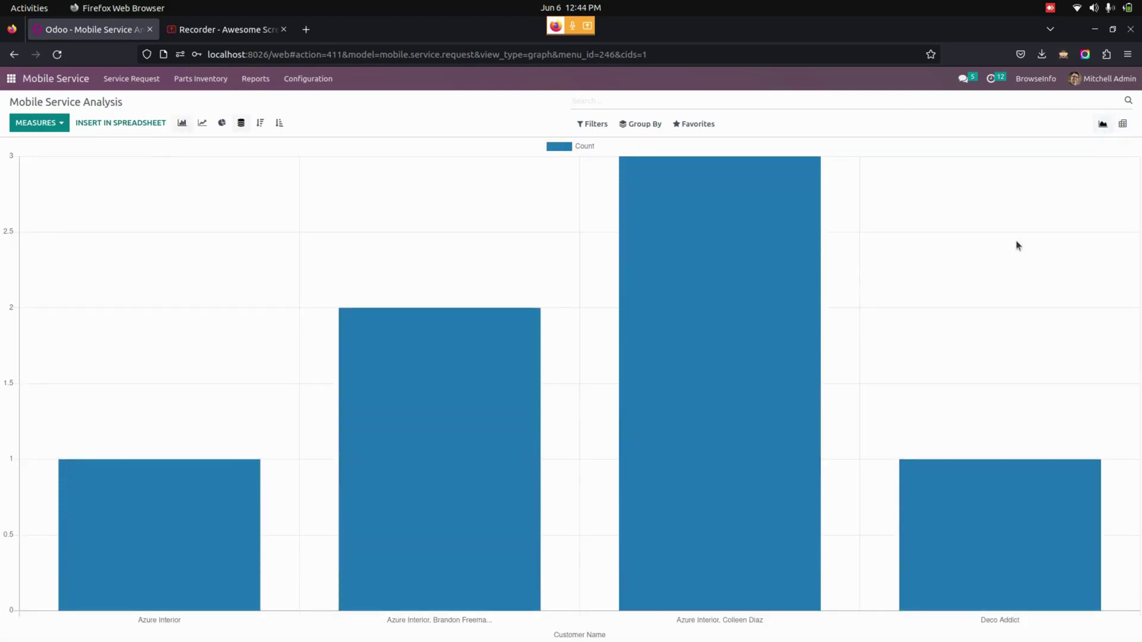
Start a Service Report with requested and return dates of 06/06/2023, the demo technician and the Completed service status.
click(255, 79)
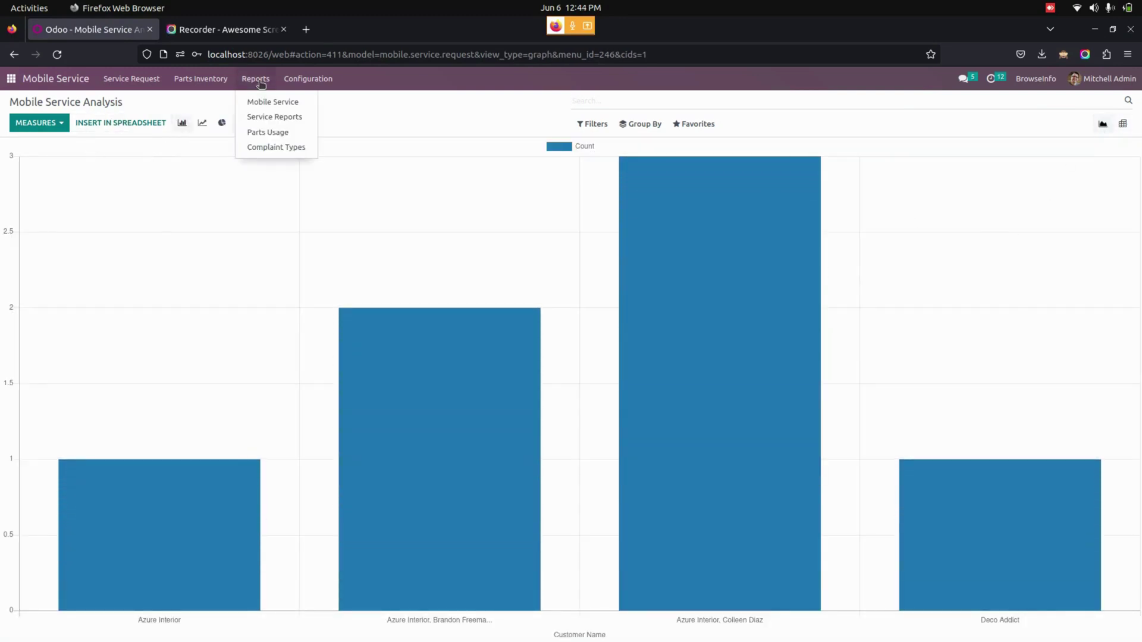
click(274, 118)
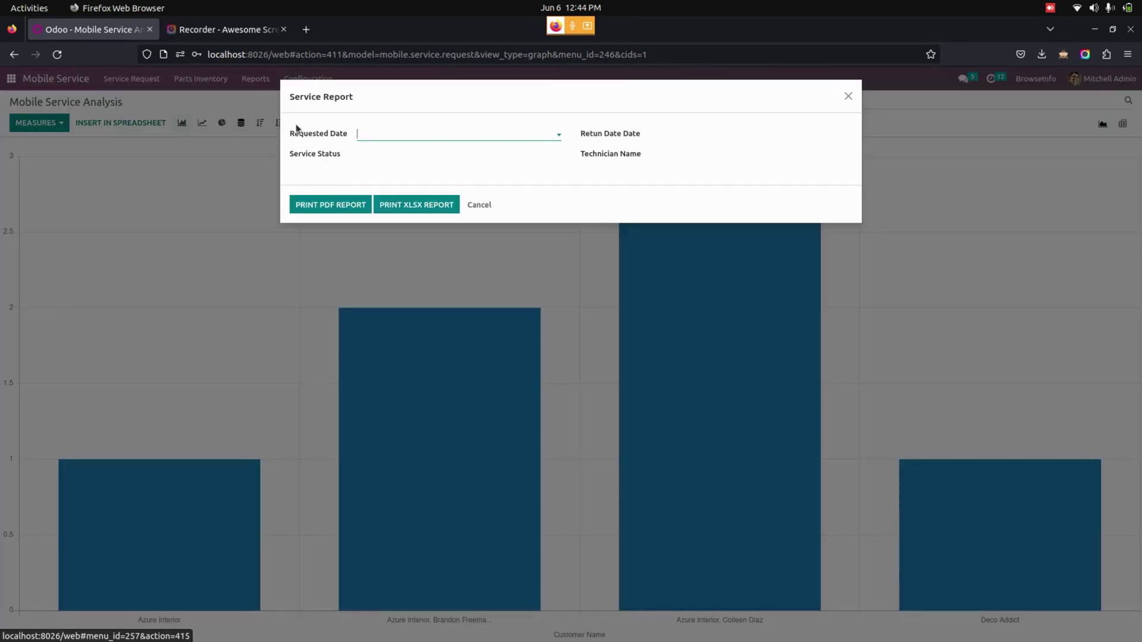
click(375, 133)
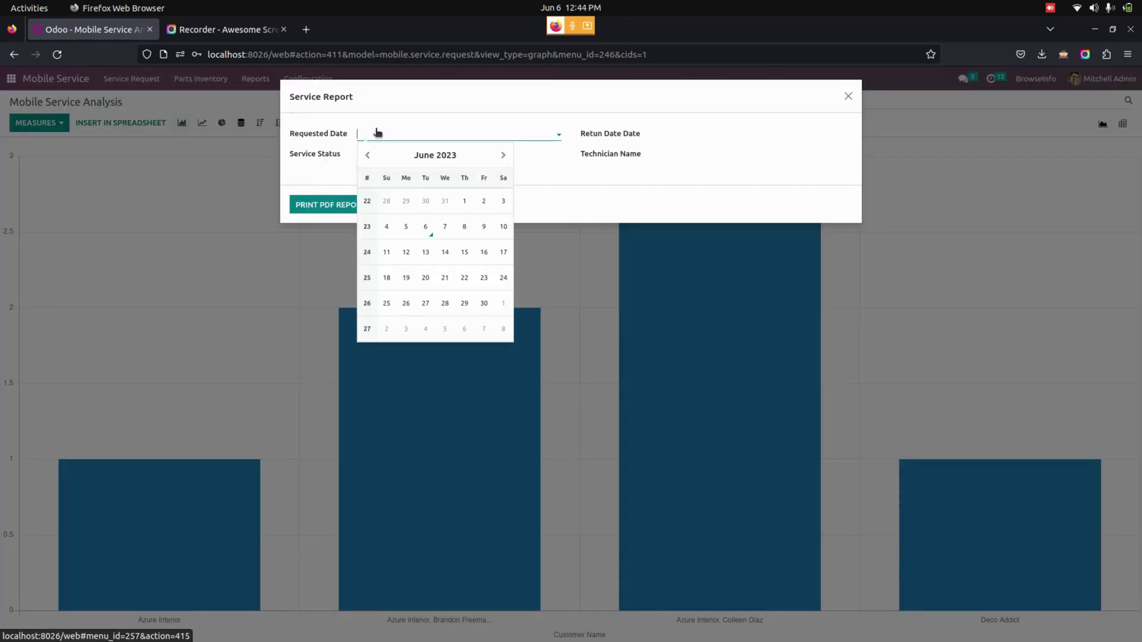
click(429, 227)
click(692, 137)
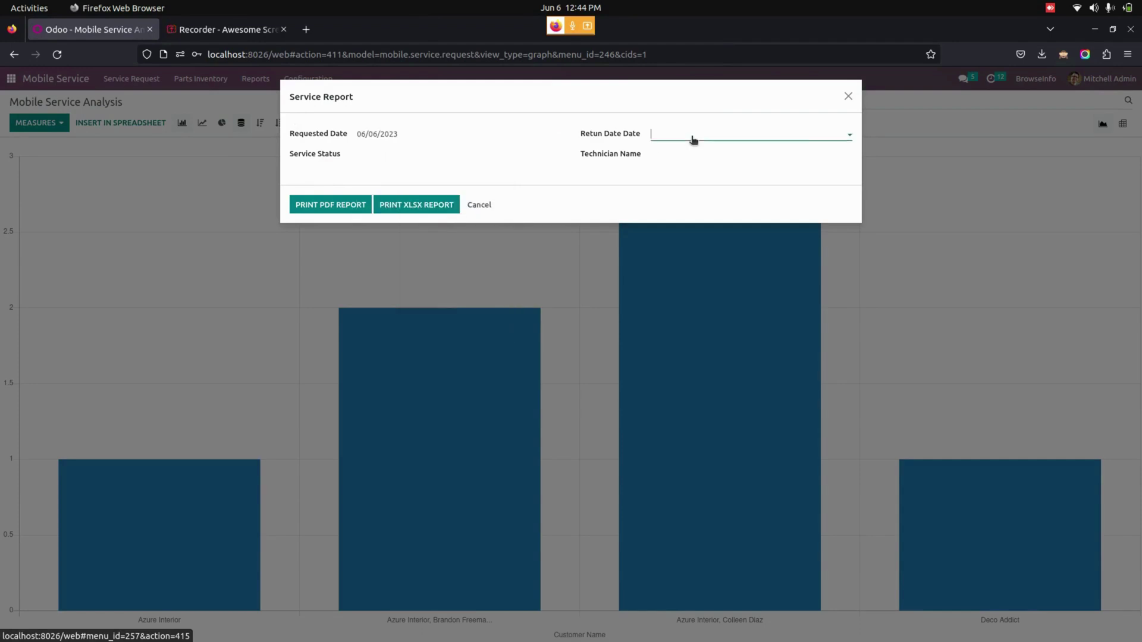
click(720, 227)
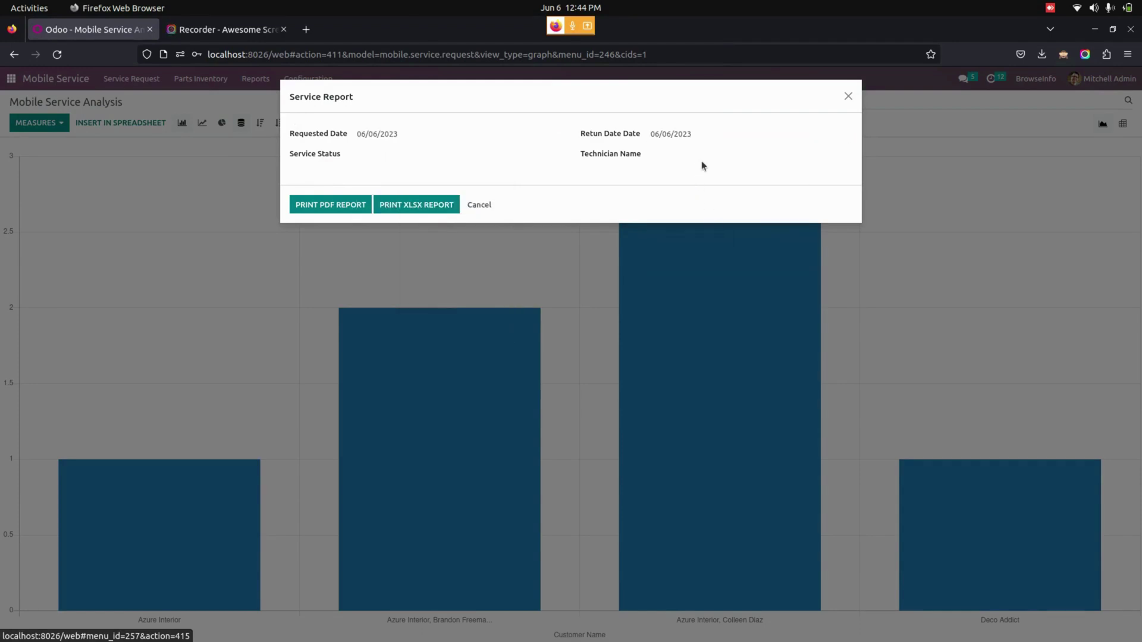
click(700, 156)
click(684, 187)
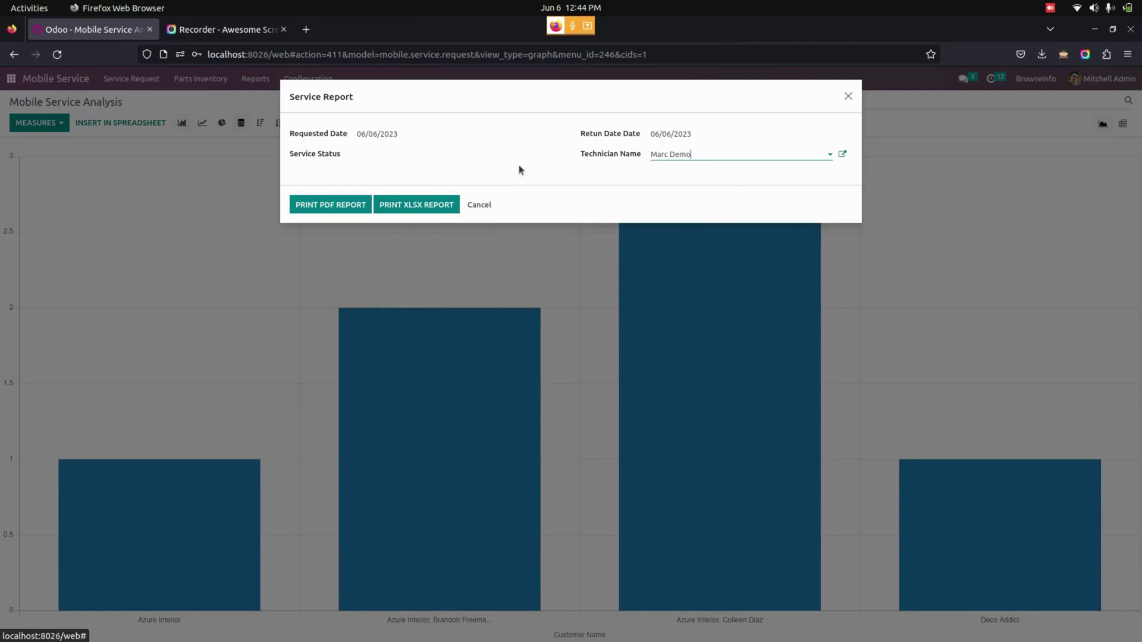
click(425, 157)
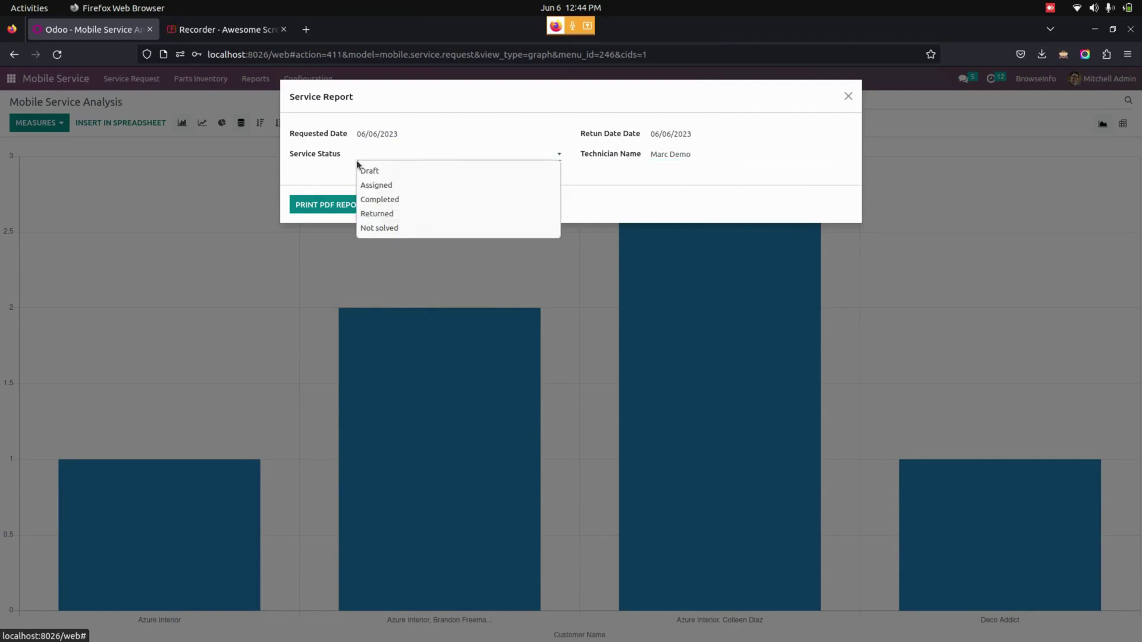
click(401, 205)
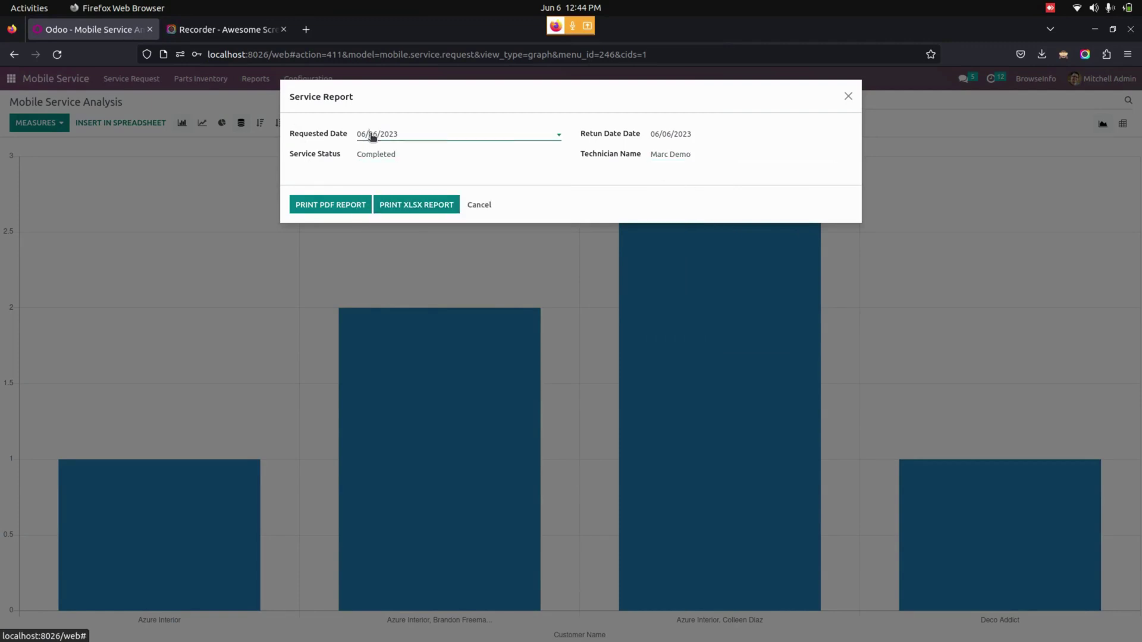
Set the report's requested date to 06/01/2023 and return date to 06/30/2023, print it as PDF and return to the report dialog.
click(377, 134)
click(464, 202)
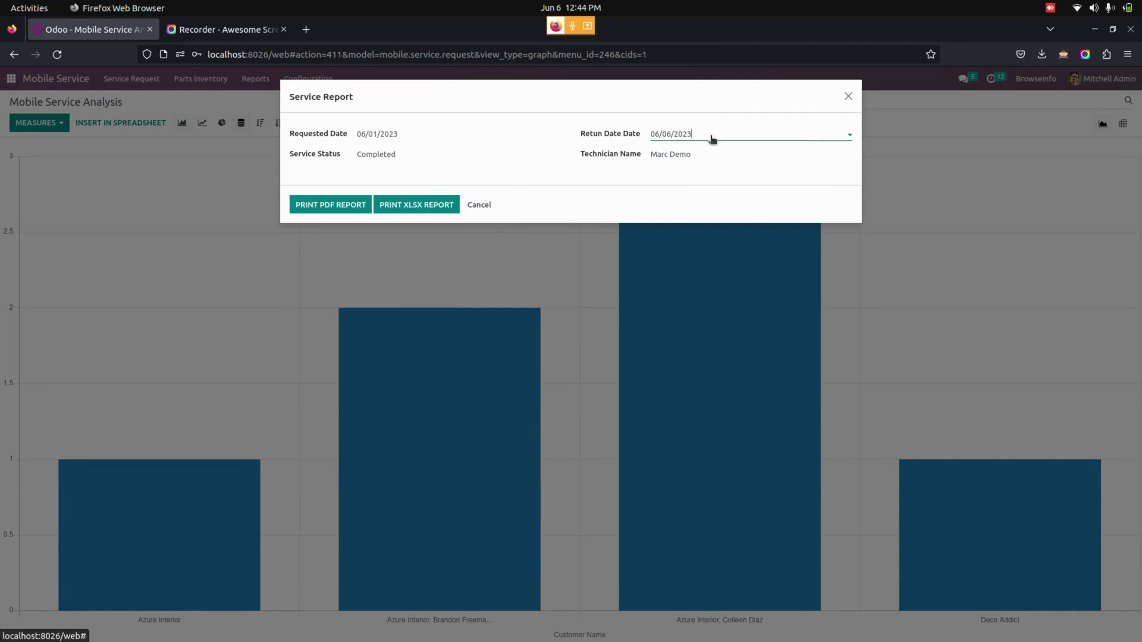
click(710, 137)
click(793, 304)
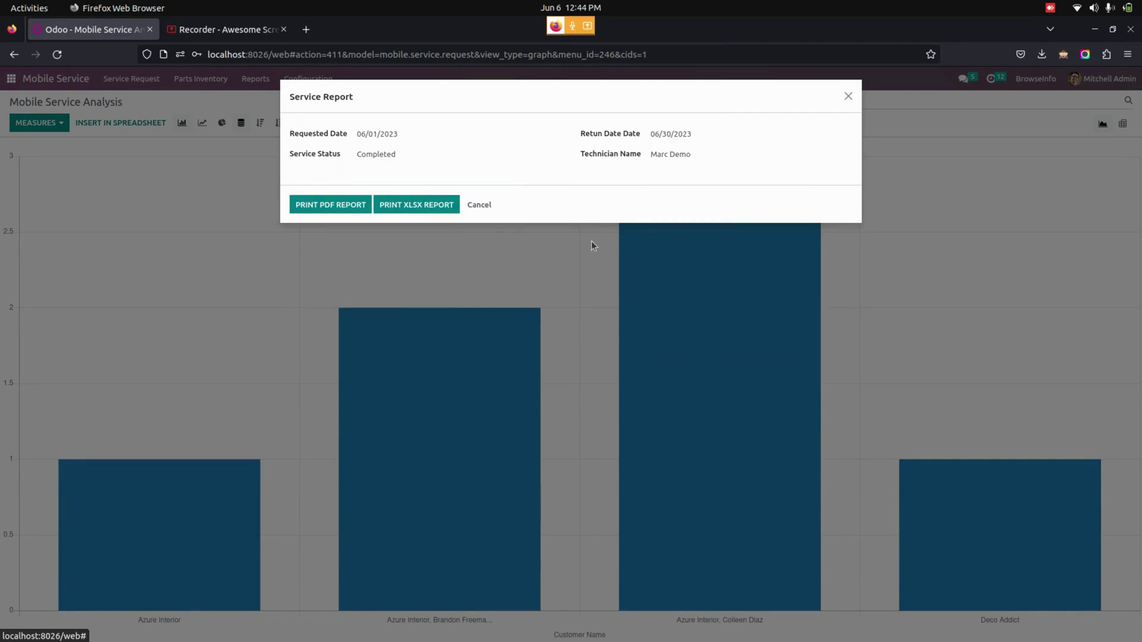
click(311, 204)
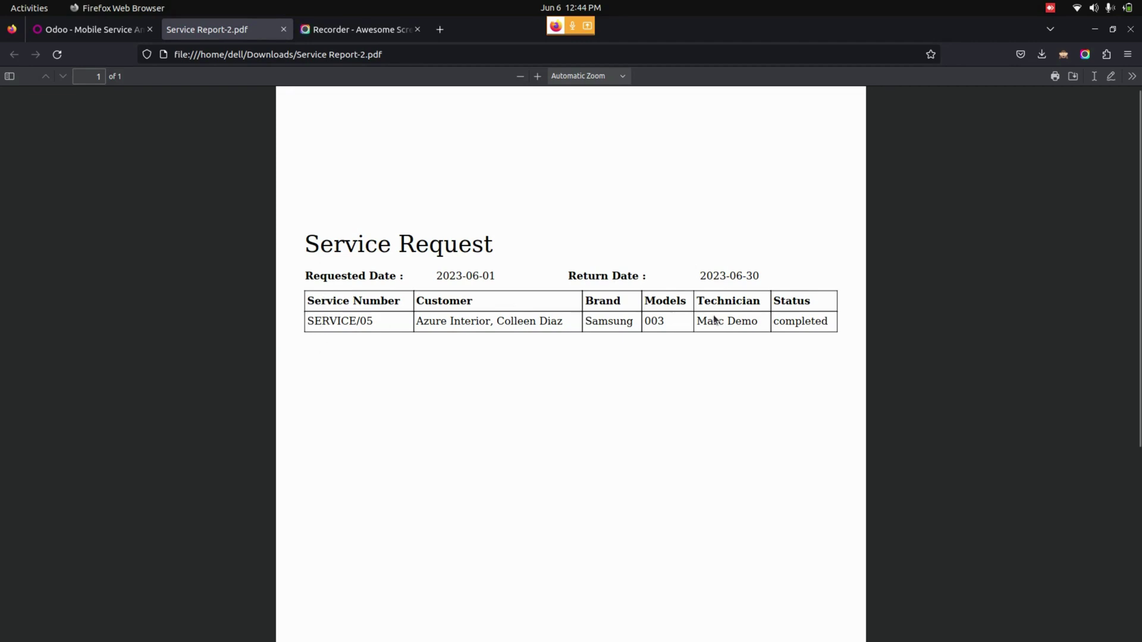
click(119, 35)
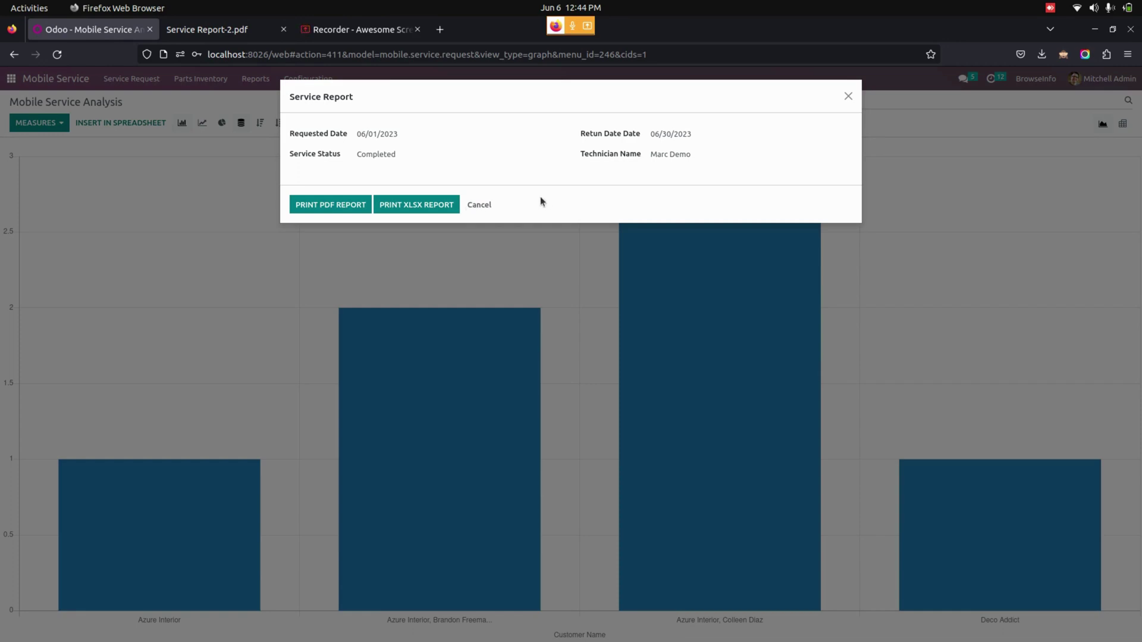
Export the service report as XLSX, open Export Service Reports.xlsx in WPS Spreadsheets to review its table, and return to Odoo in Firefox.
click(420, 213)
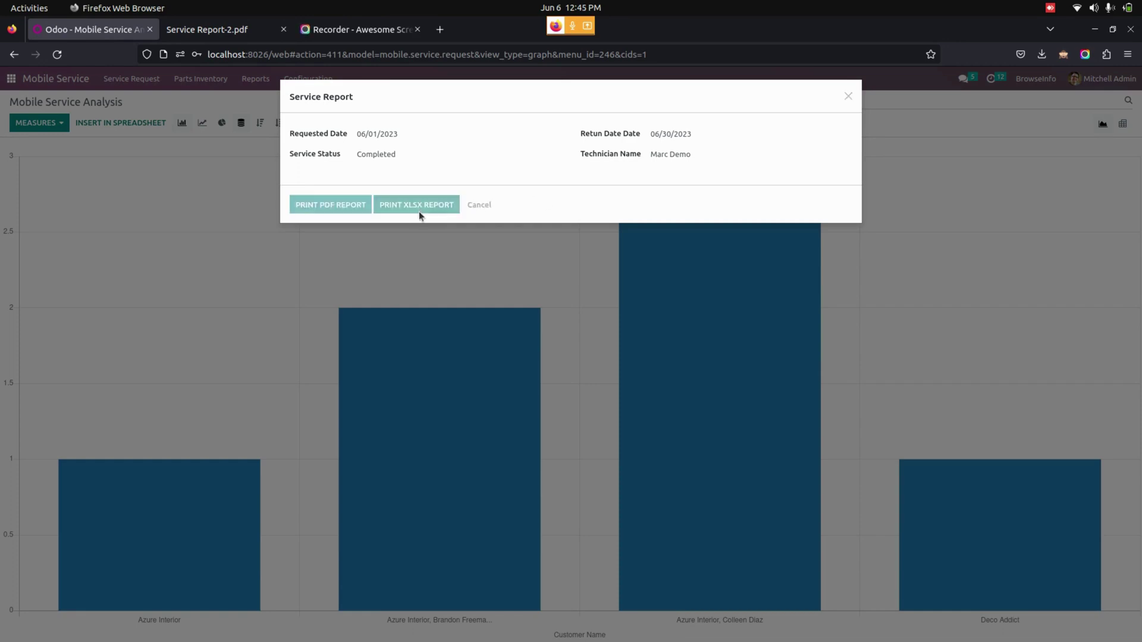
click(393, 219)
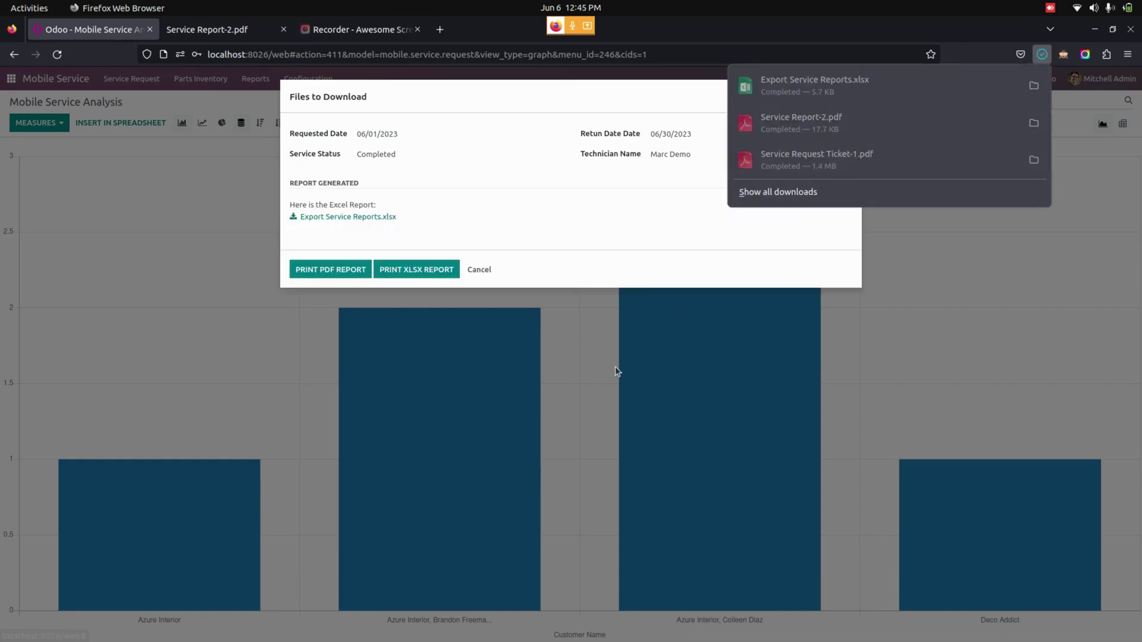
click(626, 243)
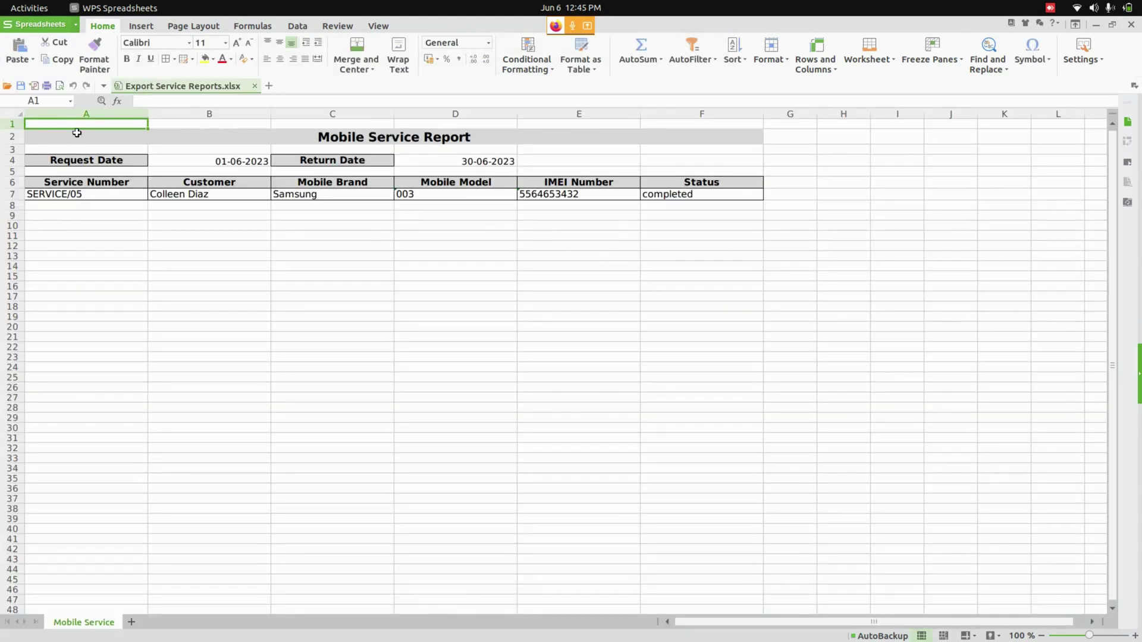
drag(78, 133, 504, 196)
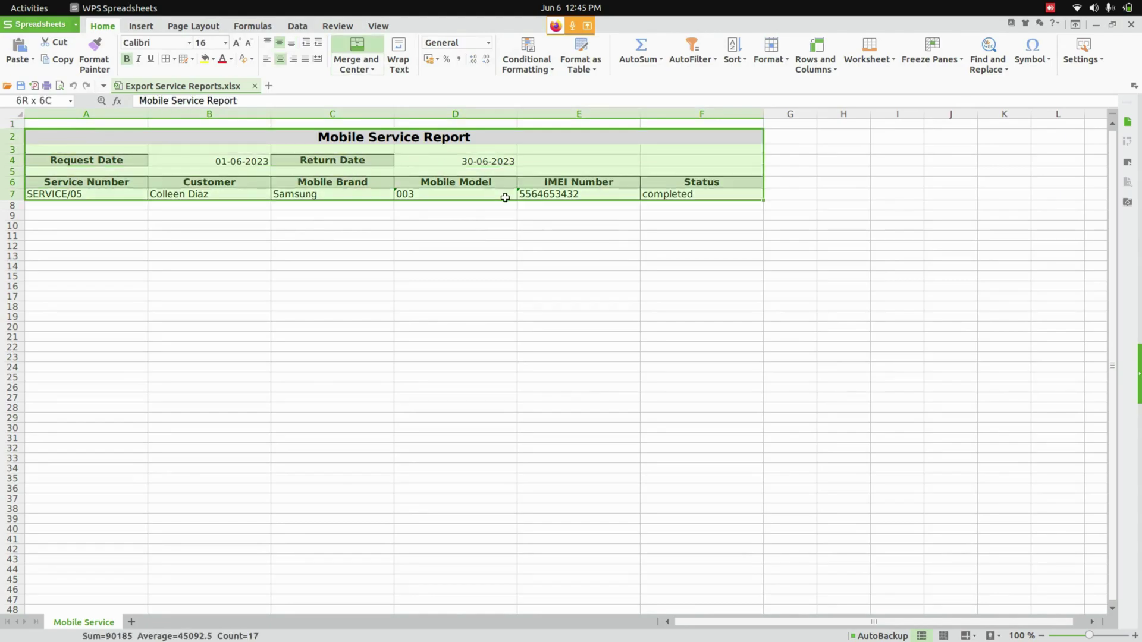
key(alt+Tab)
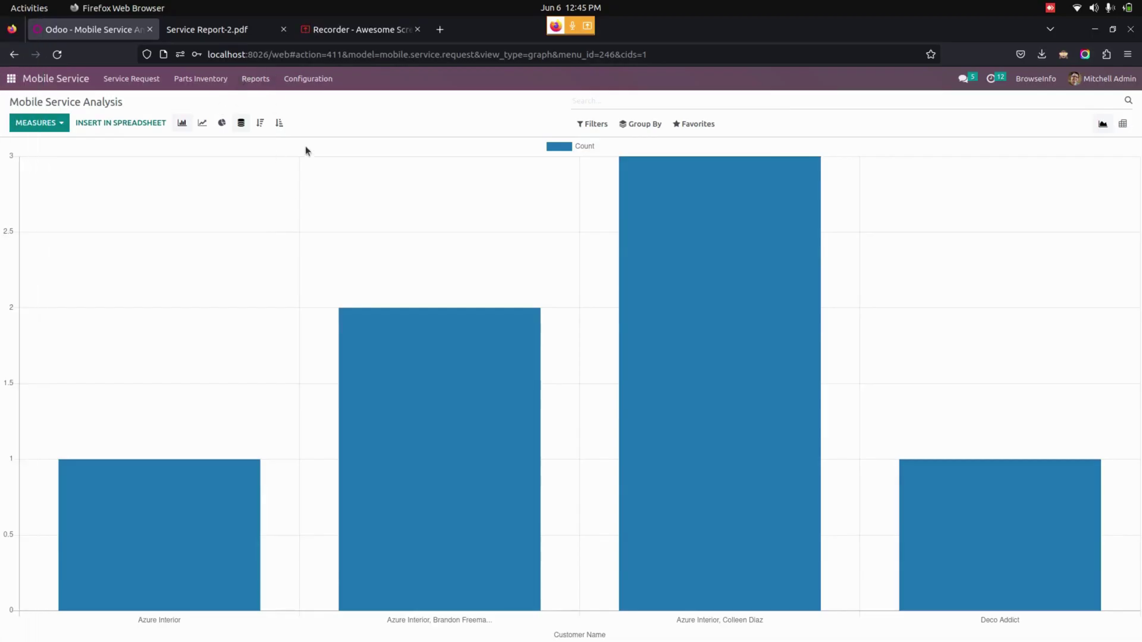
Start a Parts Usage report with requested date 06/01/2023 and return date 06/30/2023.
click(256, 79)
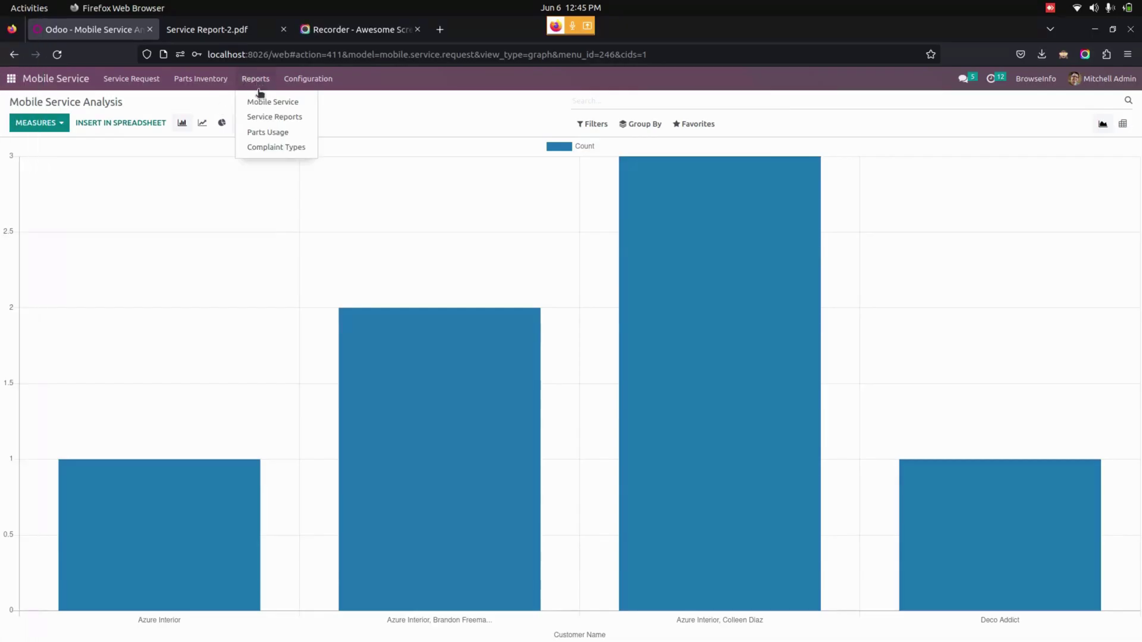
click(282, 135)
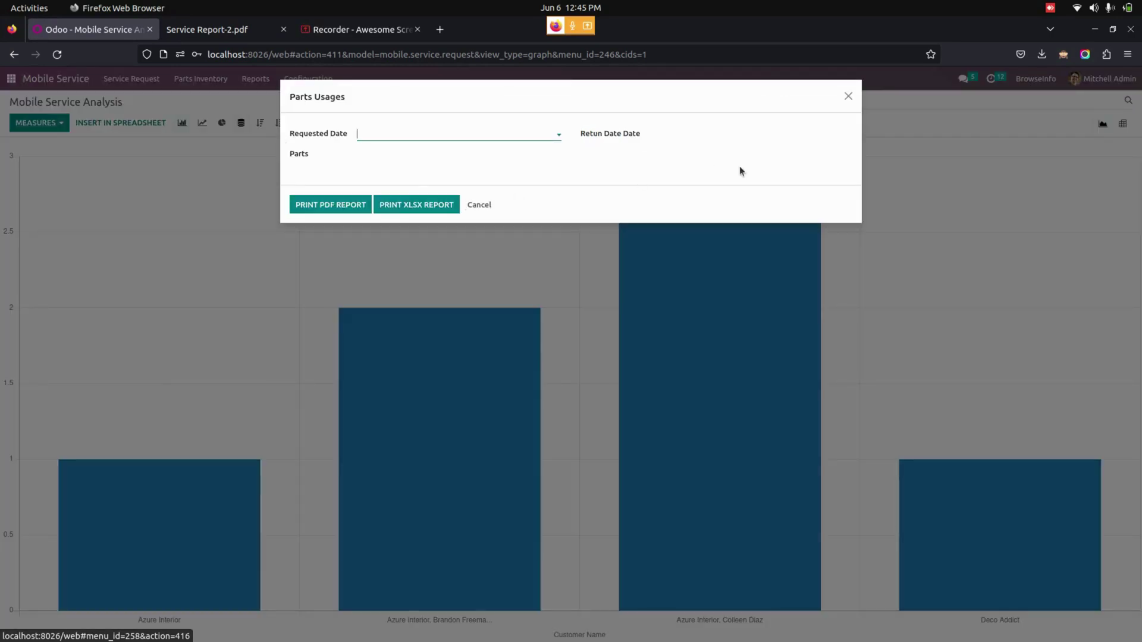
click(486, 138)
click(466, 202)
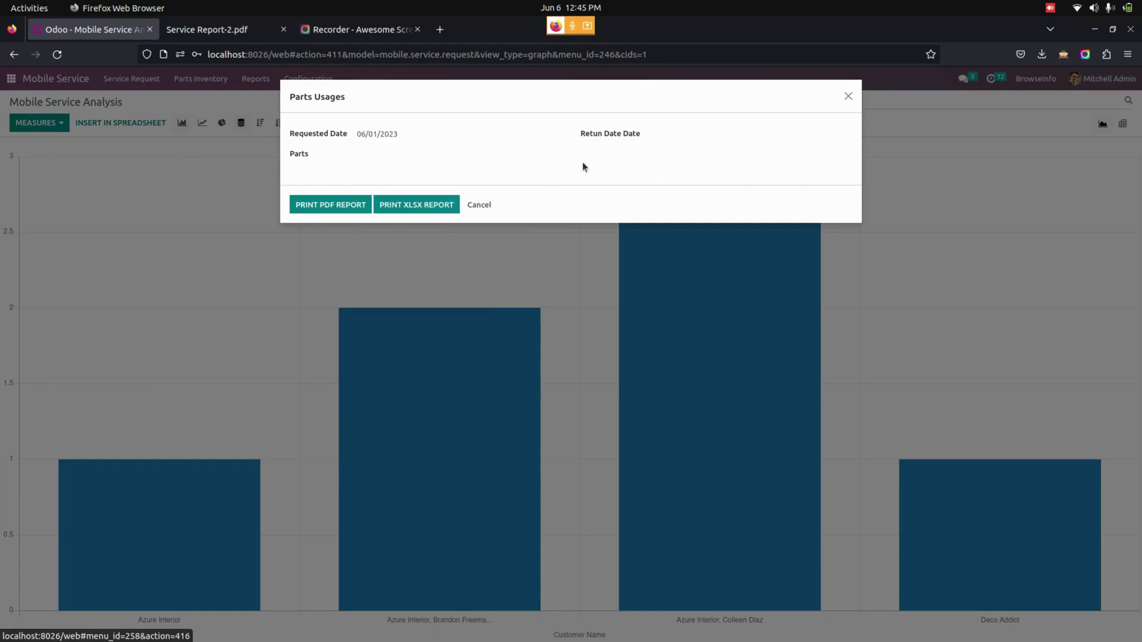
click(738, 137)
click(757, 303)
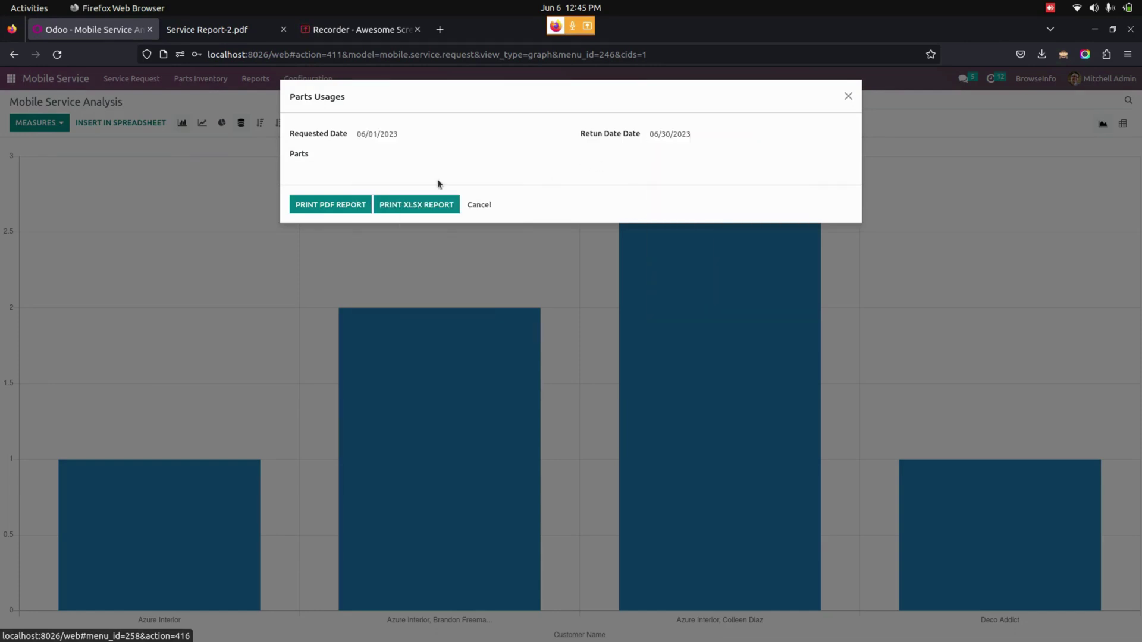
Choose Mobile Screen as the part, print the parts usage report as PDF, and close its dialog in Odoo.
click(403, 158)
click(403, 176)
click(321, 205)
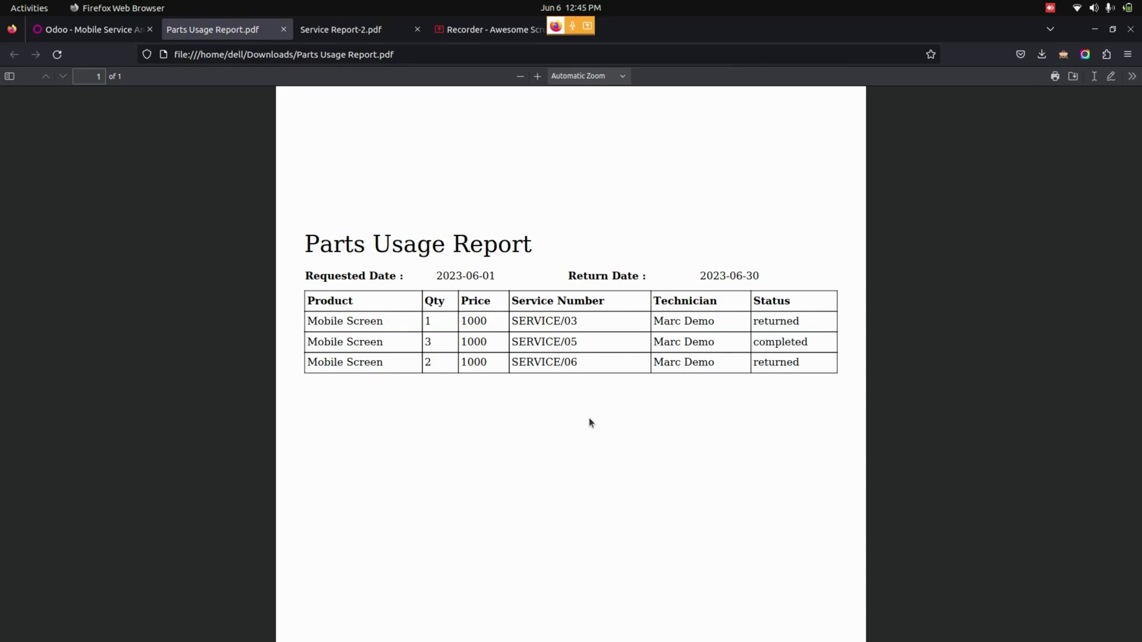
click(90, 29)
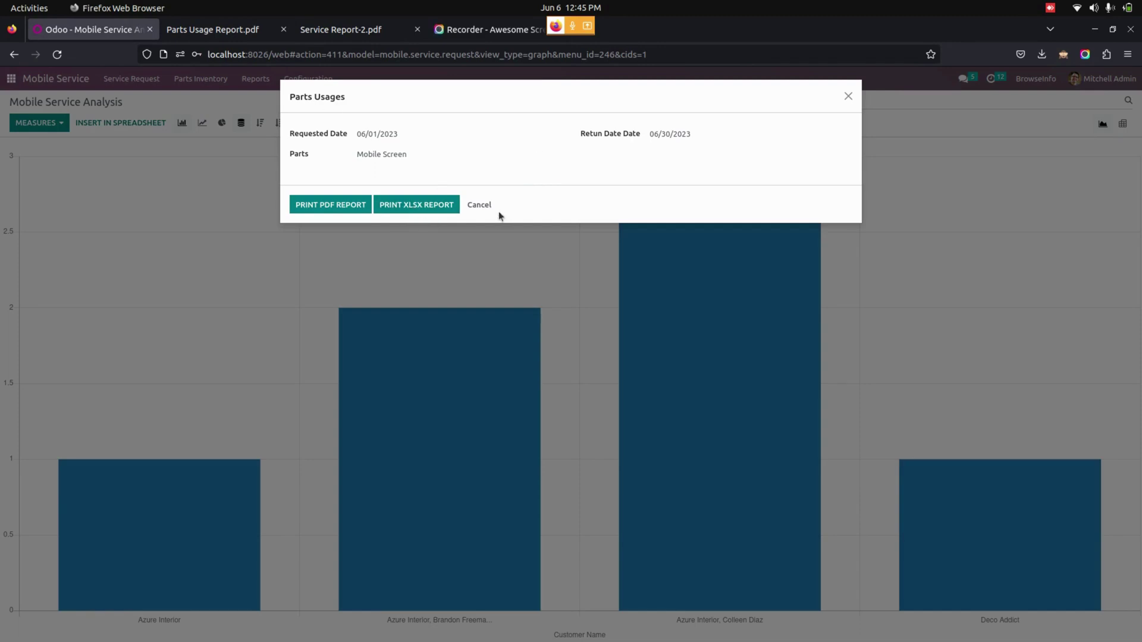
click(479, 205)
Start a Complaint Types report with requested date 06/01/2023 and return date 06/30/2023.
click(256, 78)
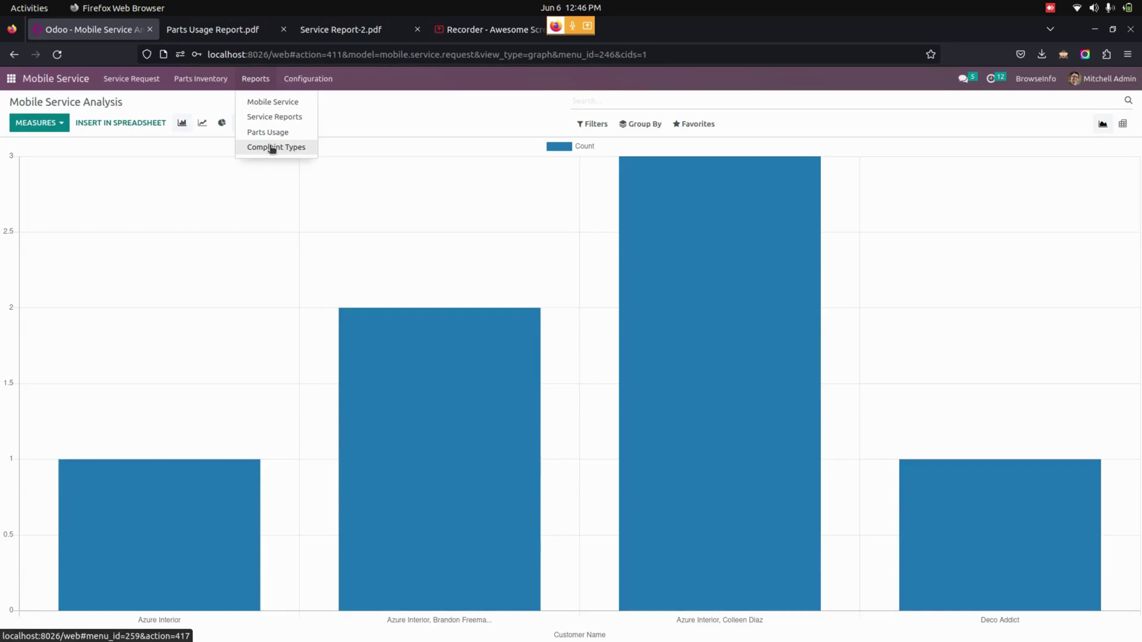
click(271, 147)
click(404, 135)
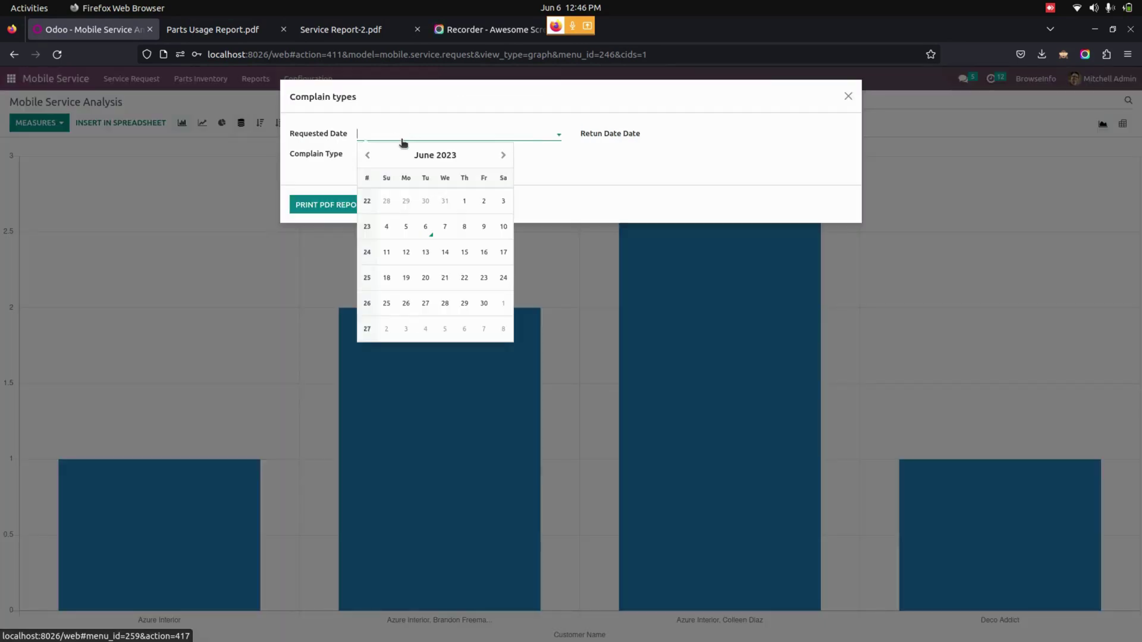
click(465, 202)
click(705, 132)
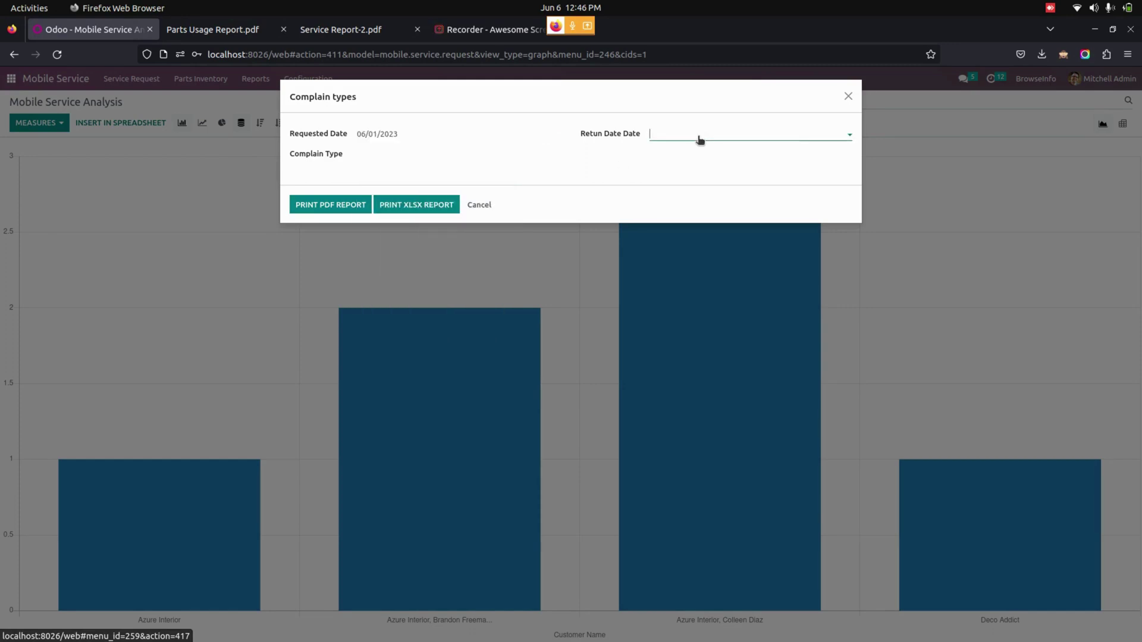
click(777, 303)
Set the complaint type to Broken, print the complaint types report as PDF, and go back to the Odoo home screen.
click(377, 153)
click(378, 170)
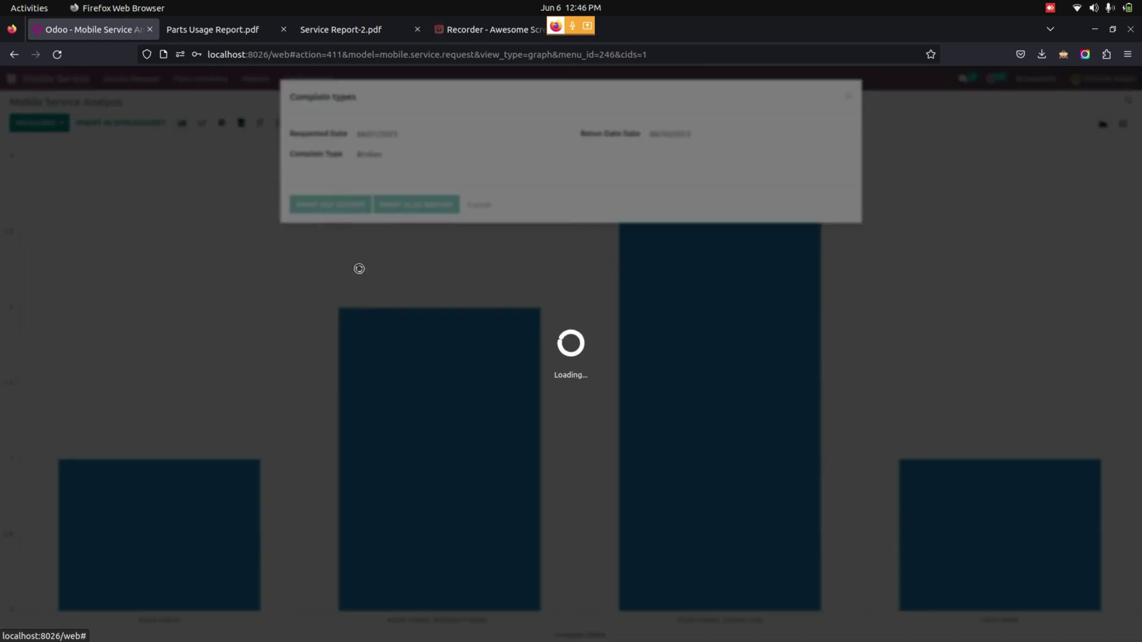
click(336, 205)
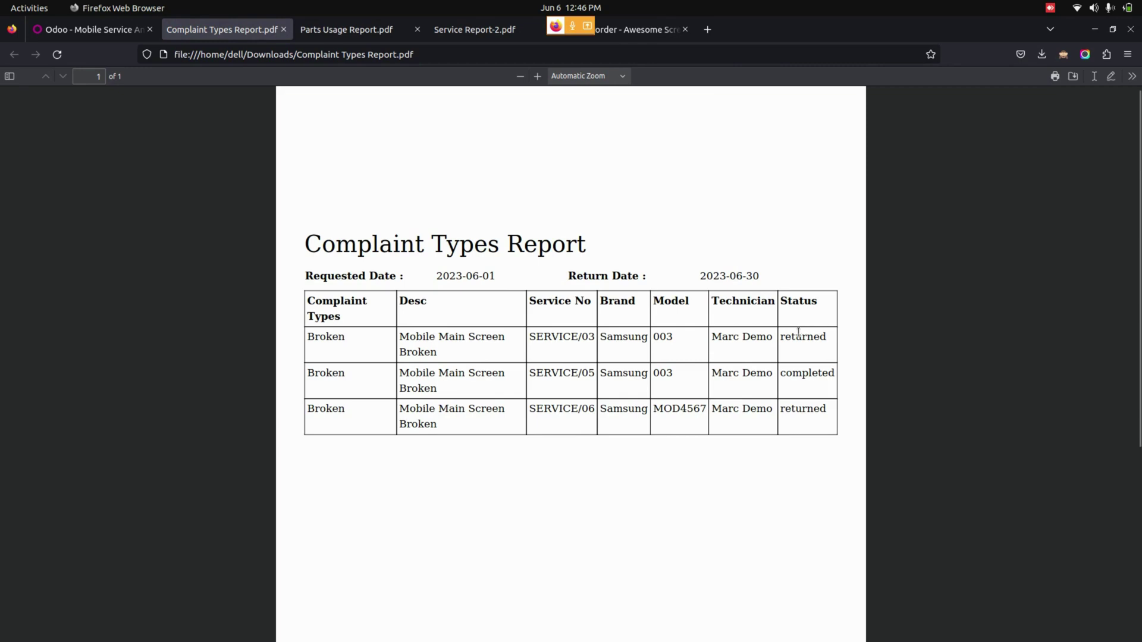
key(ctrl+Page_Up)
key(alt+h)
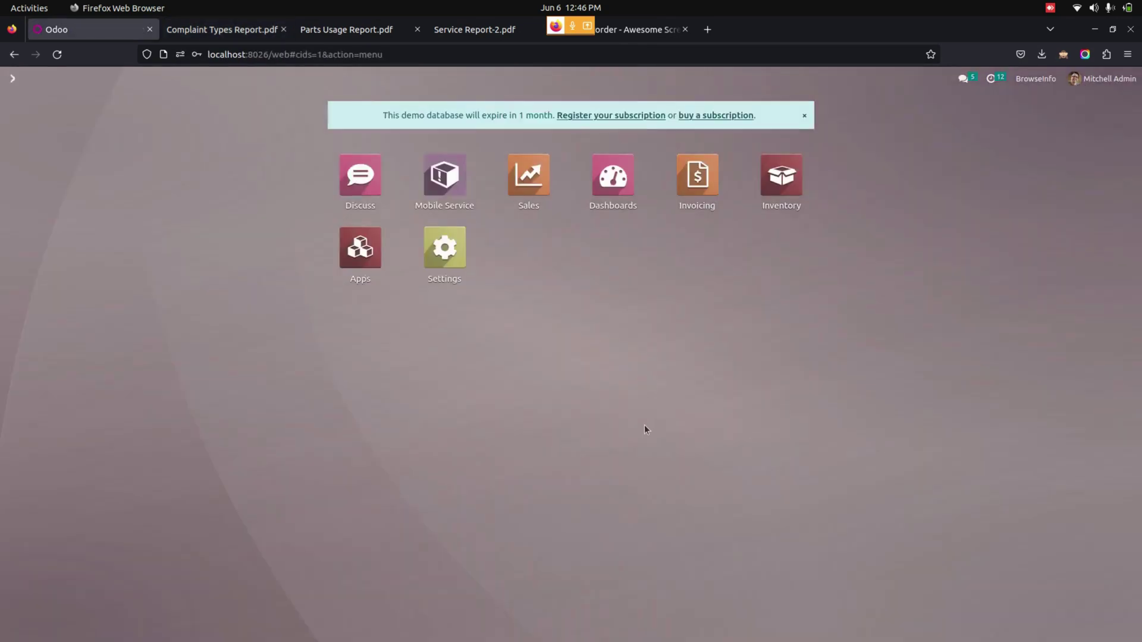